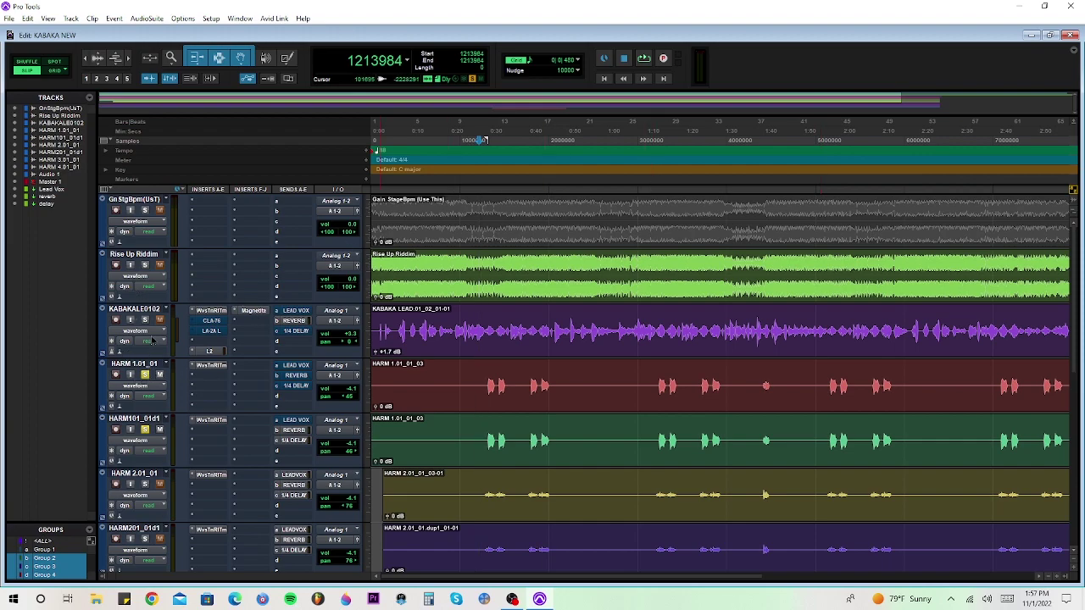
Audition the mix with the two HARM 1.01 tracks soloed, and solo the lead vocal track as well.
key(space)
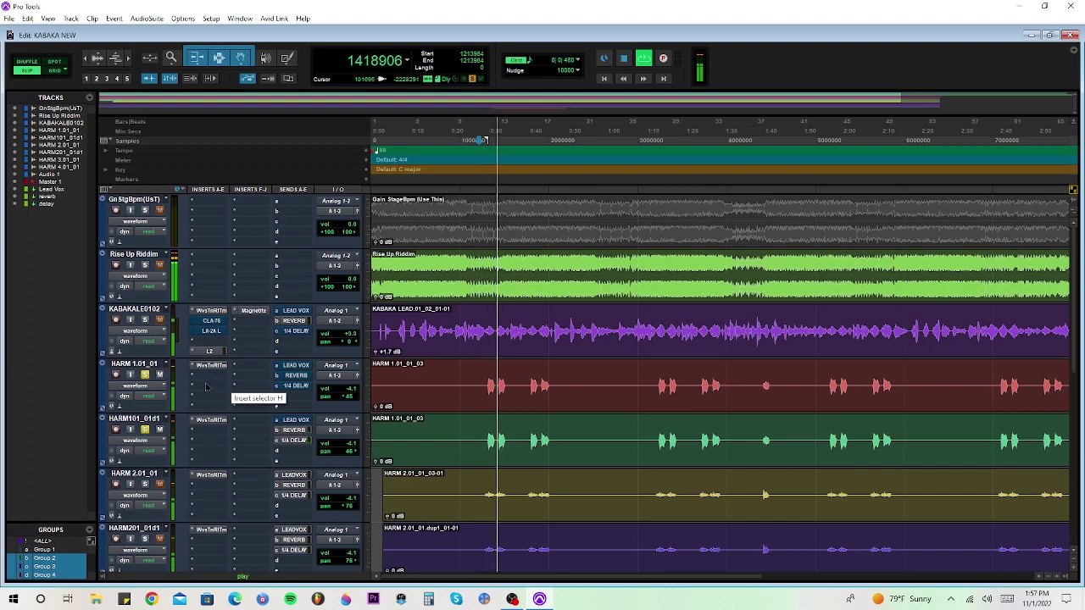
key(space)
click(145, 320)
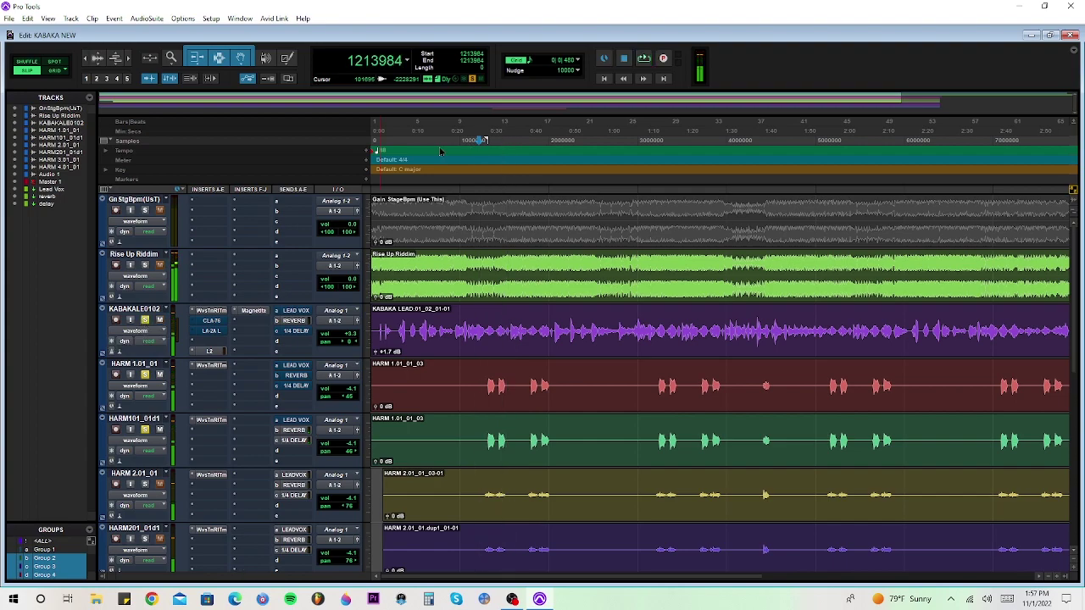
Play the soloed lead vocal and HARM 1.01 harmonies together from the start of the session.
click(603, 78)
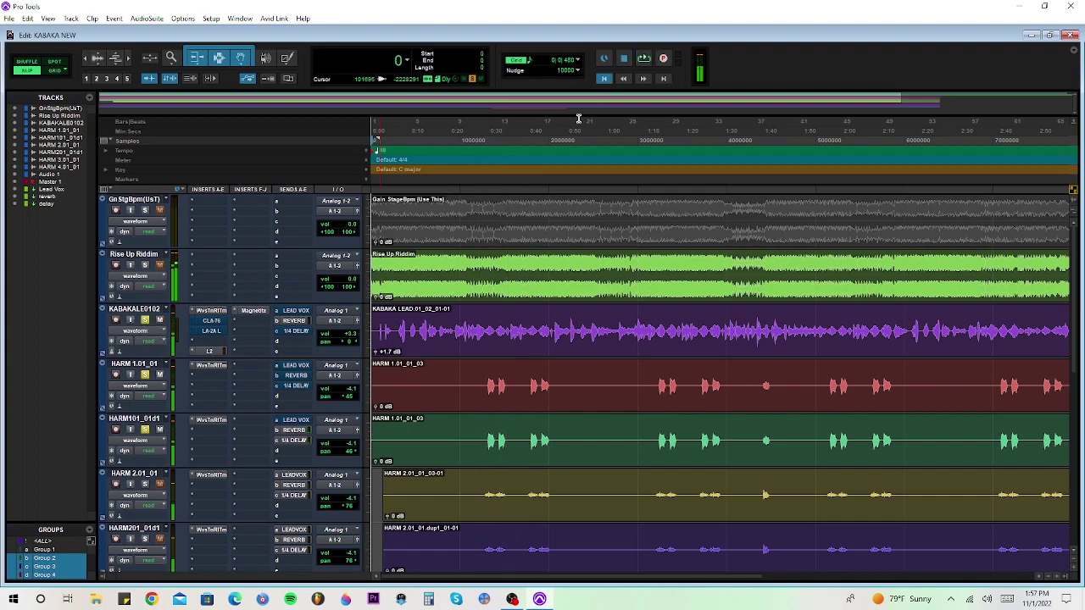
key(space)
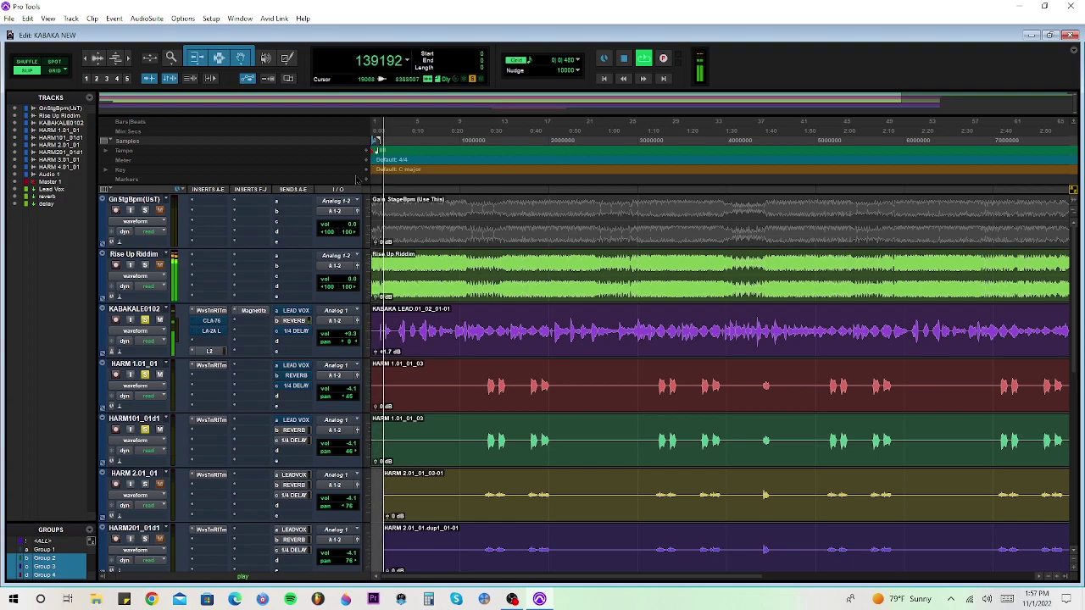
click(127, 60)
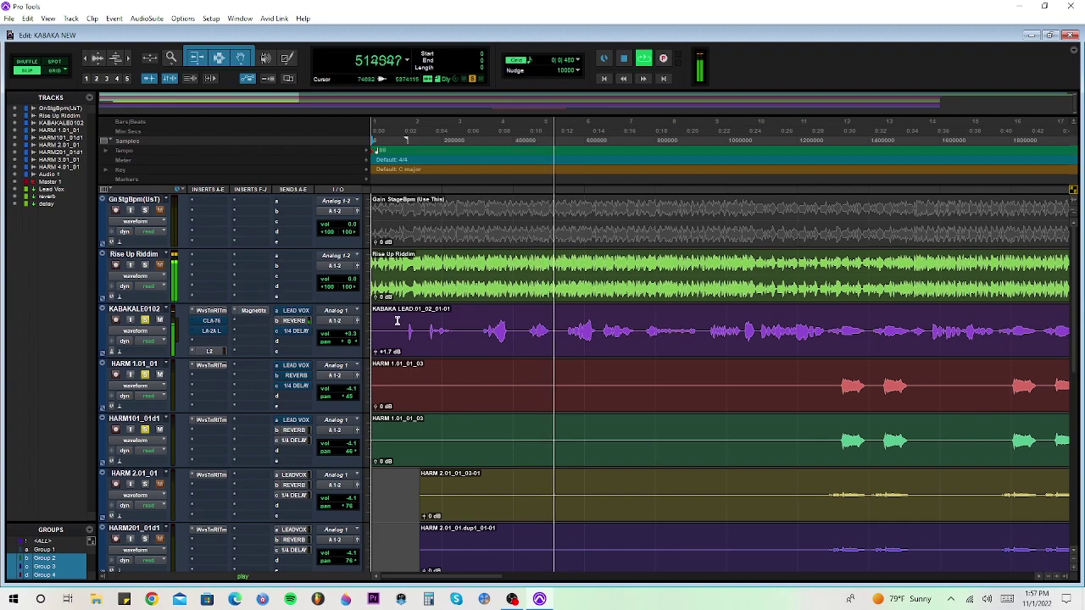
click(86, 60)
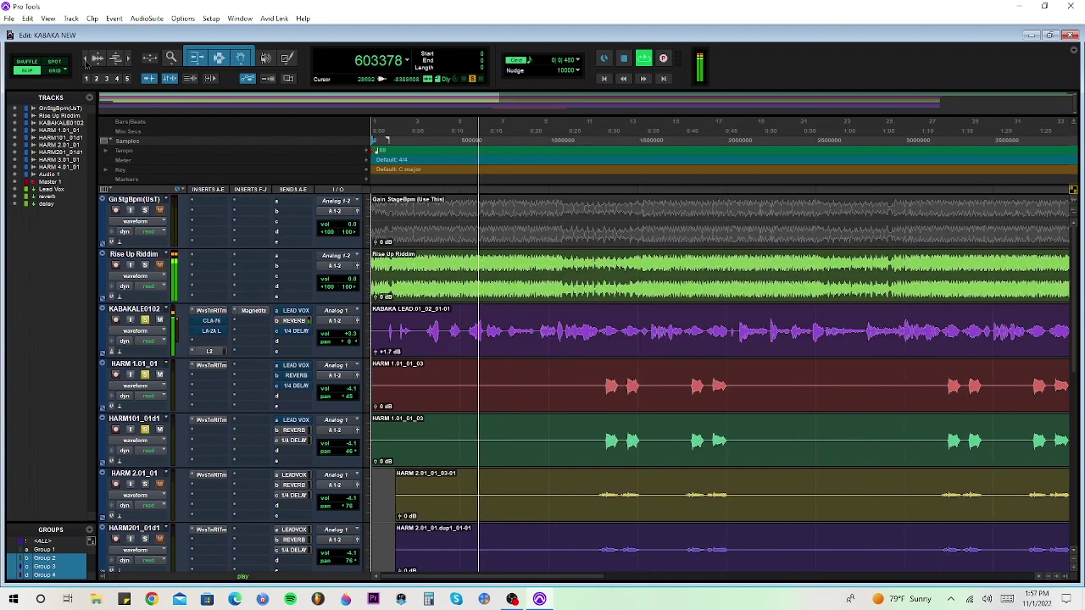
click(86, 59)
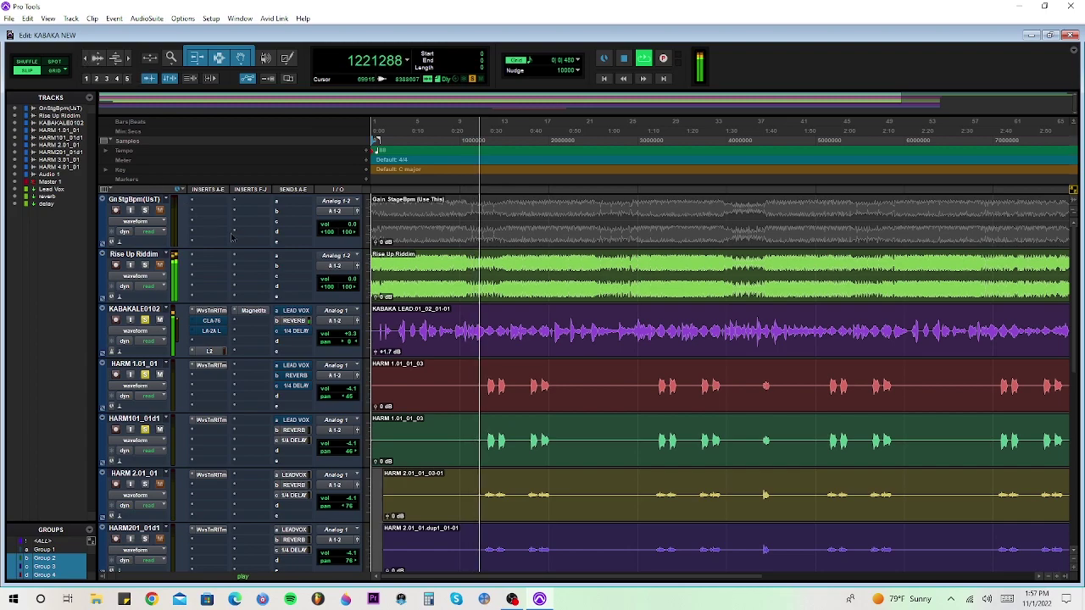
click(627, 60)
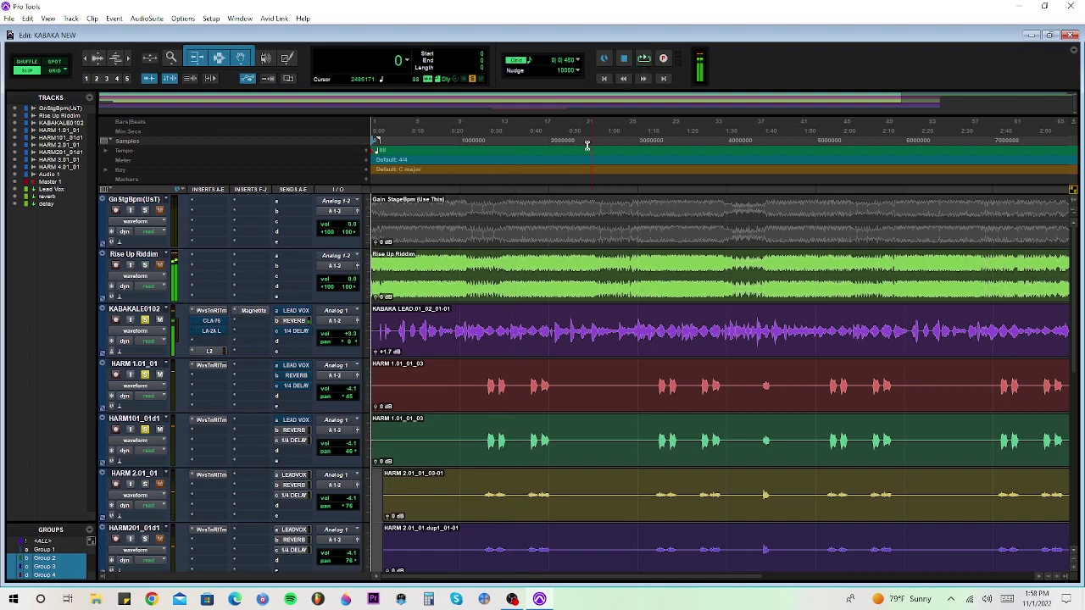
Select both HARM 1.01 clips and create one new stereo audio track.
click(478, 390)
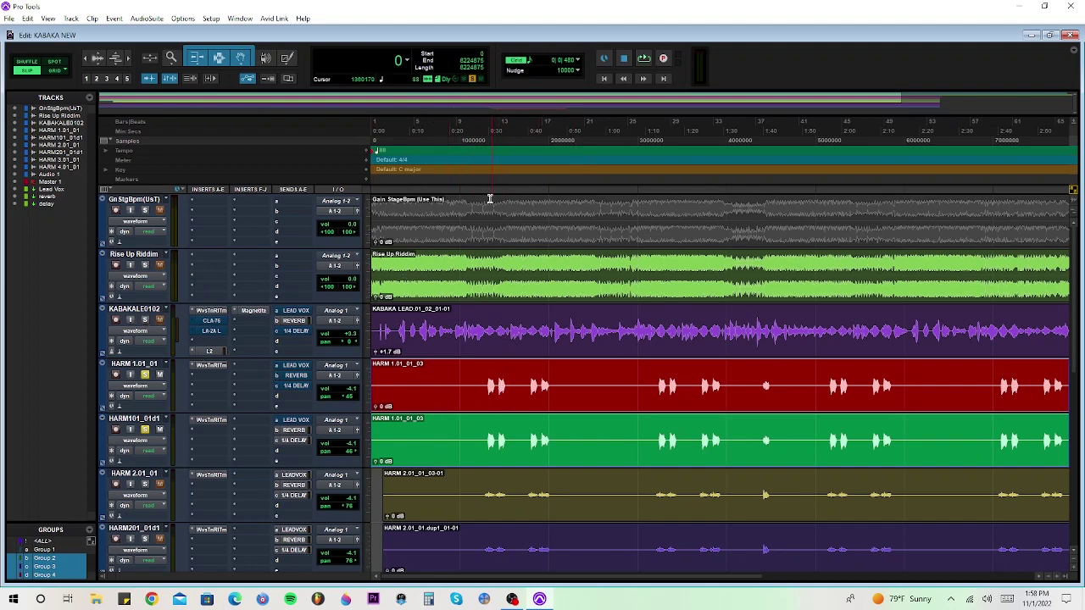
click(70, 18)
click(83, 34)
click(435, 213)
click(451, 223)
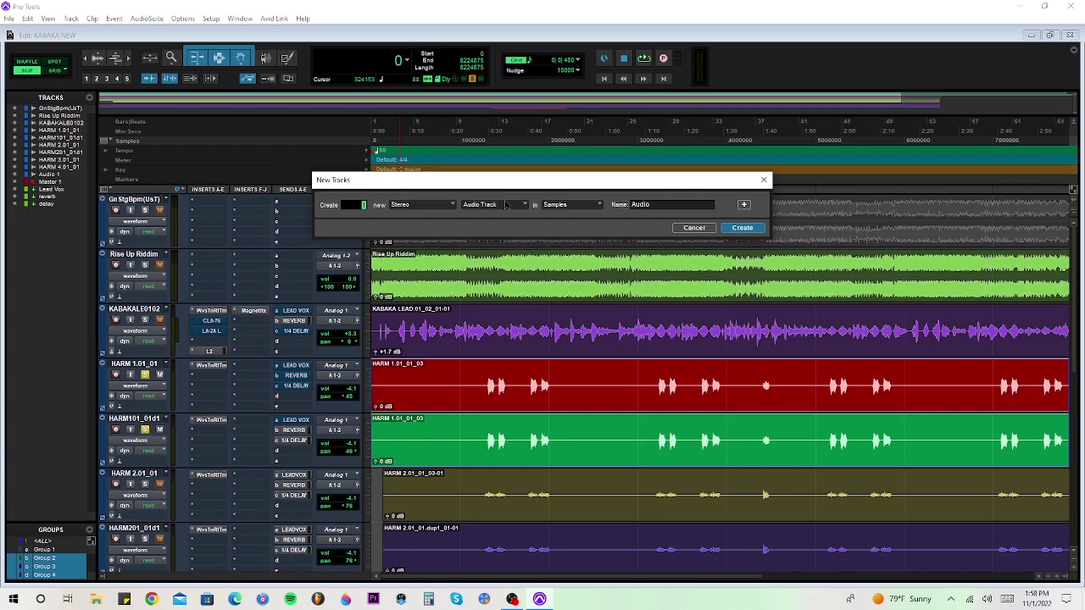
click(741, 228)
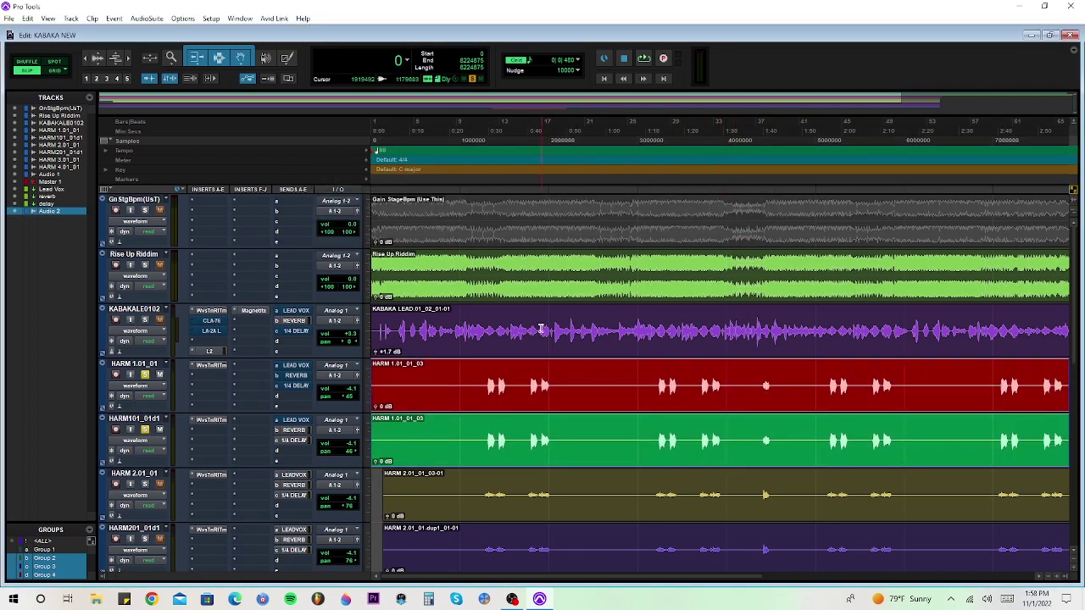
scroll(538, 309, down, 10)
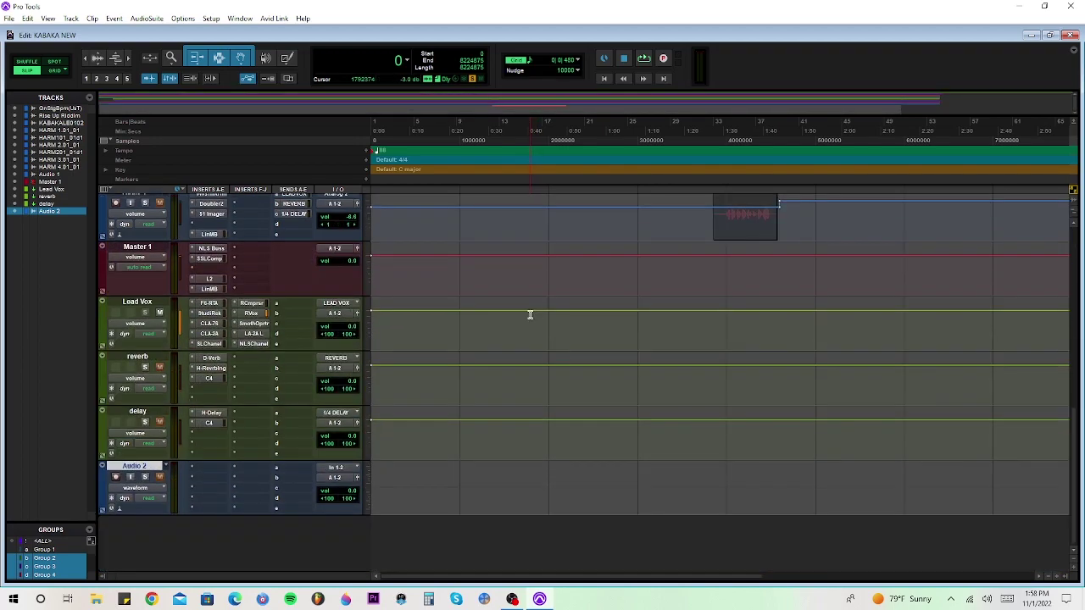
scroll(144, 468, up, 2)
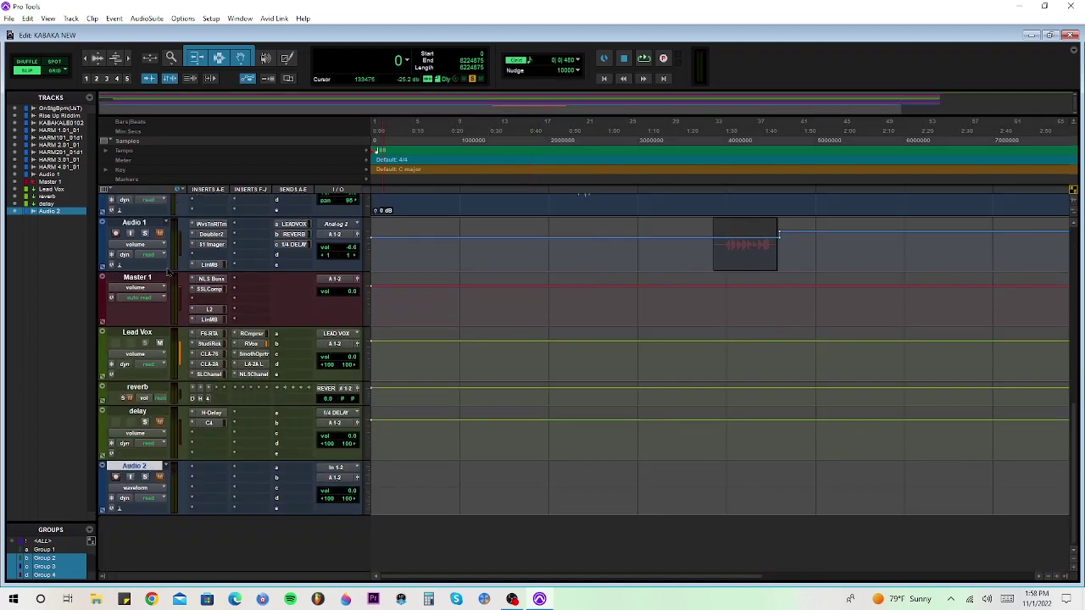
click(157, 303)
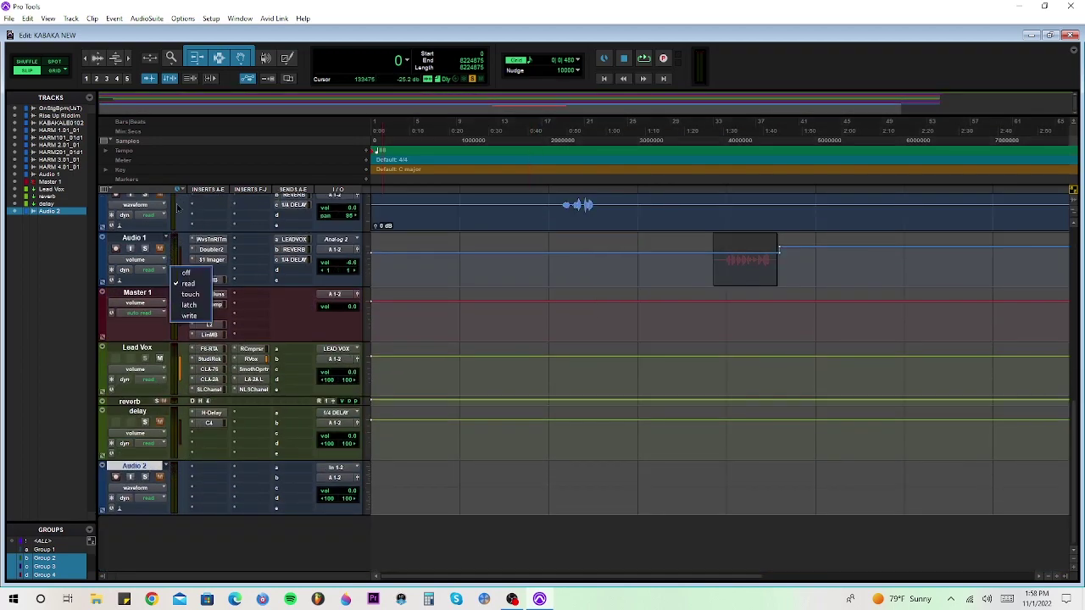
double_click(141, 467)
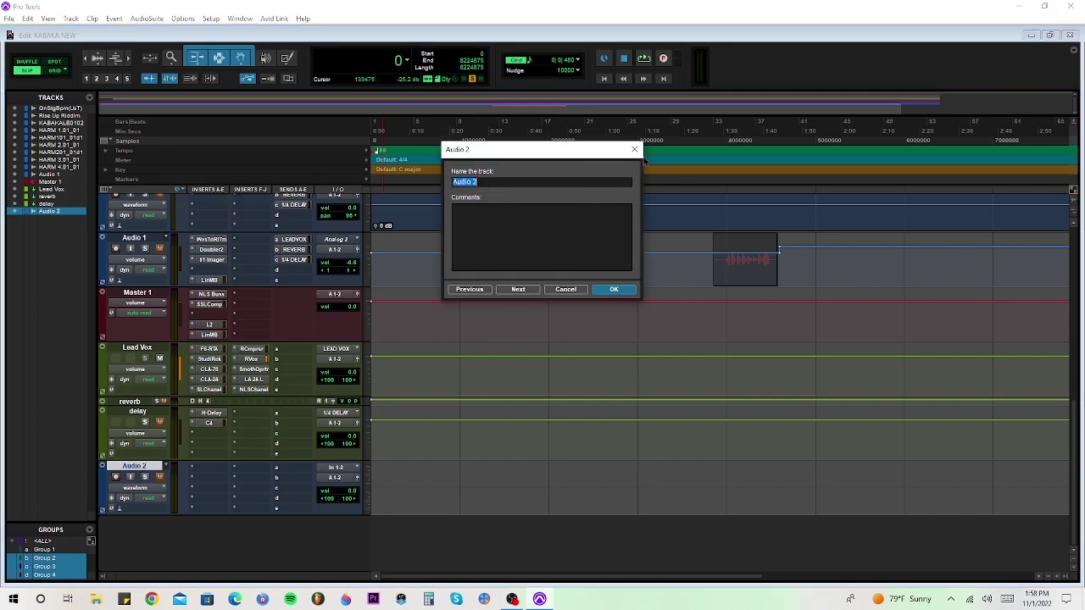
click(634, 150)
double_click(148, 467)
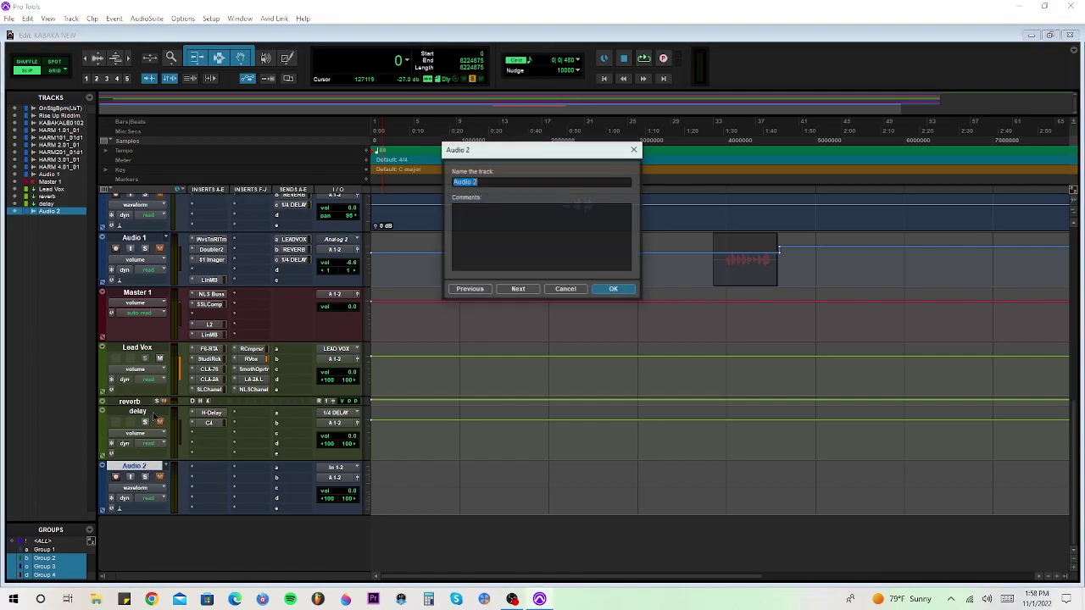
click(633, 152)
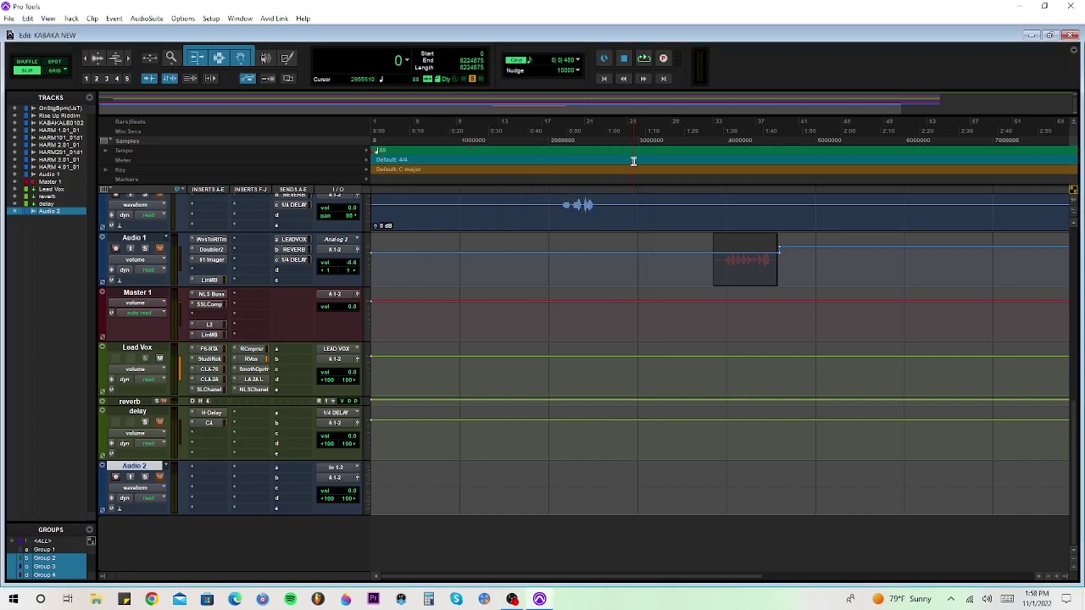
Move the Audio 2 track up the track order to sit directly below HARM101_01d1.
click(134, 413)
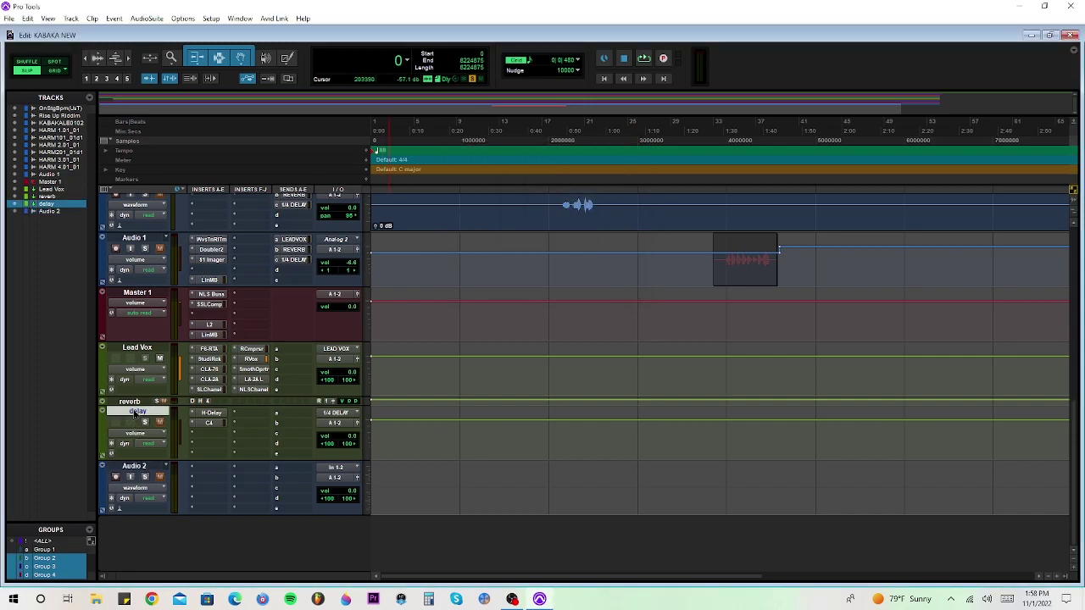
drag(136, 465, 158, 446)
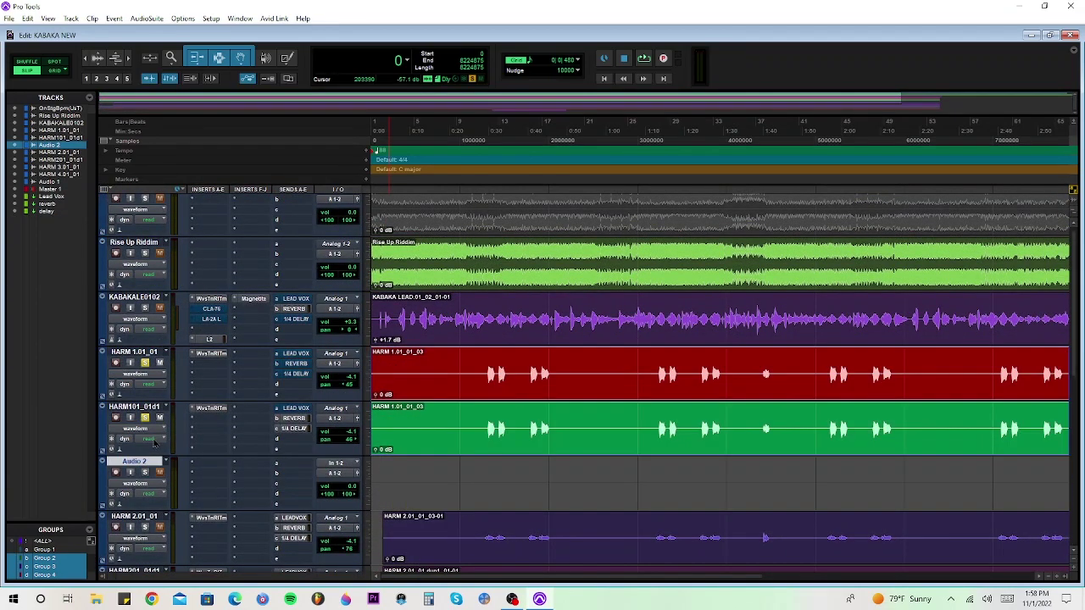
Copy both HARM 1.01 clips onto the Audio 2 track as one stereo clip, keeping the originals on their tracks.
click(568, 450)
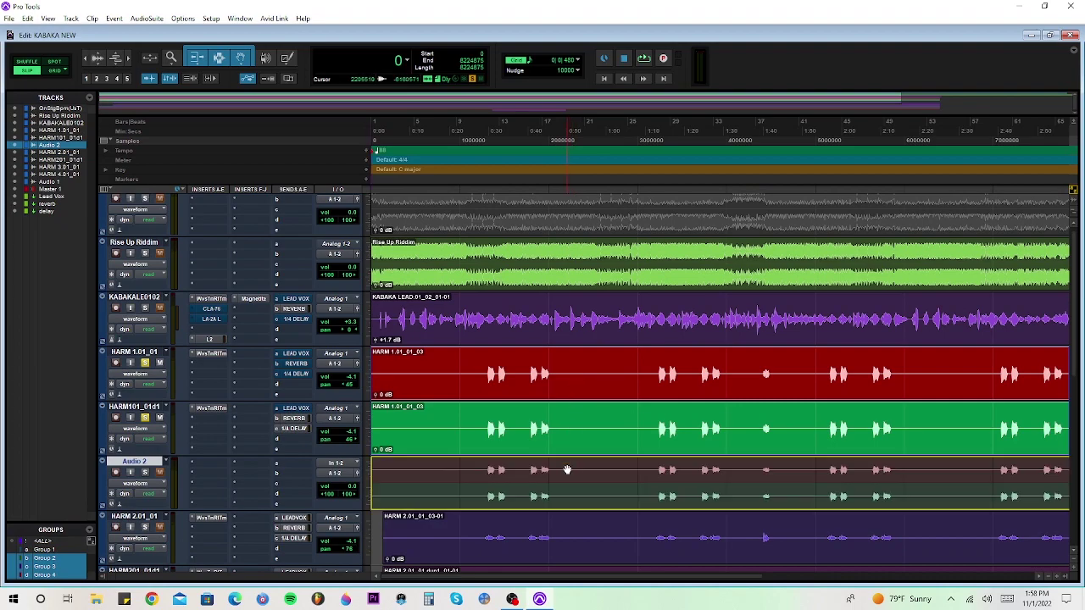
drag(564, 479, 561, 475)
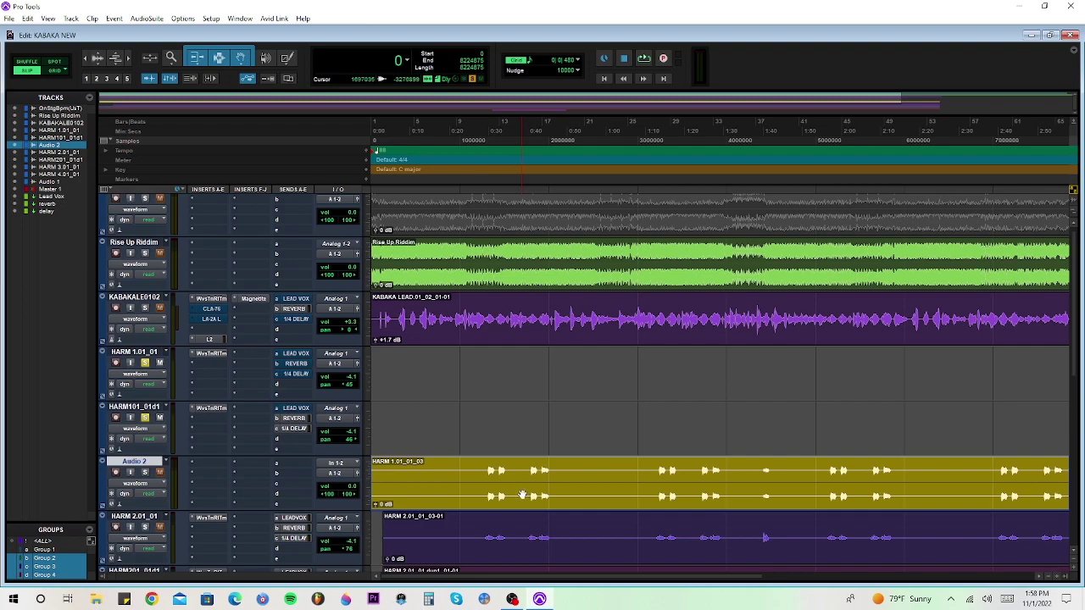
drag(520, 496, 495, 383)
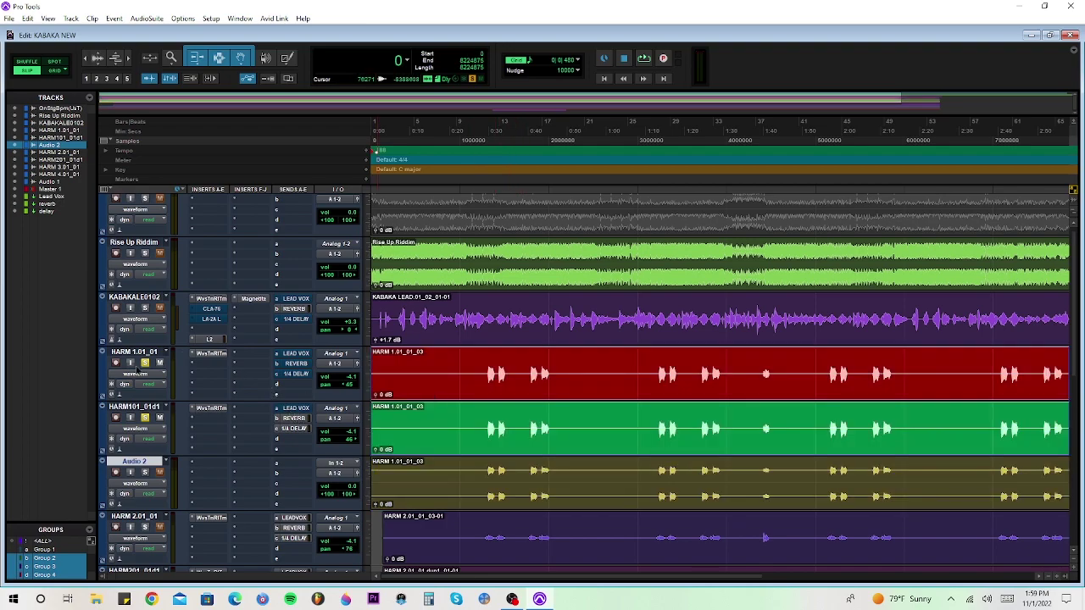
Unsolo the two HARM 1.01 tracks and solo the Audio 2 track instead.
click(145, 418)
click(145, 471)
click(145, 471)
click(145, 471)
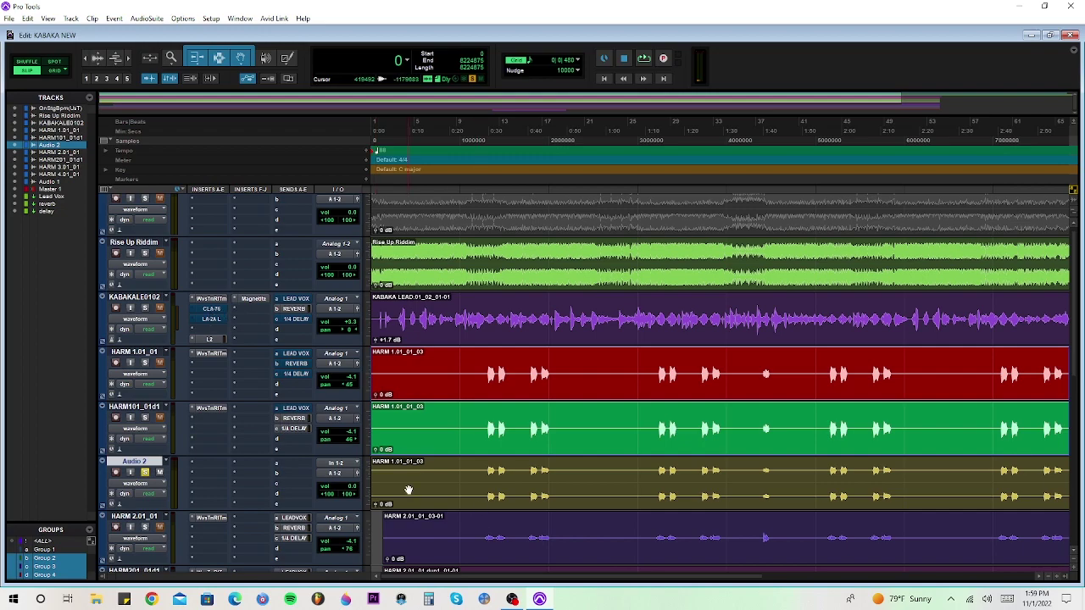
Insert the multichannel S1 Imager (stereo) plug-in in the first insert slot of the Audio 2 track.
click(196, 467)
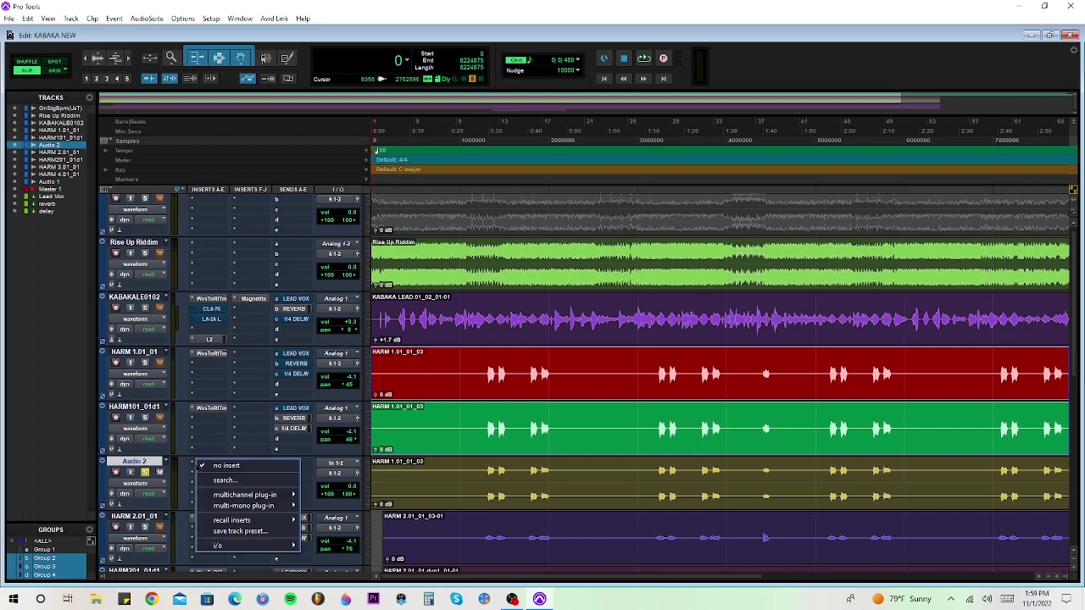
mouse_move(217, 496)
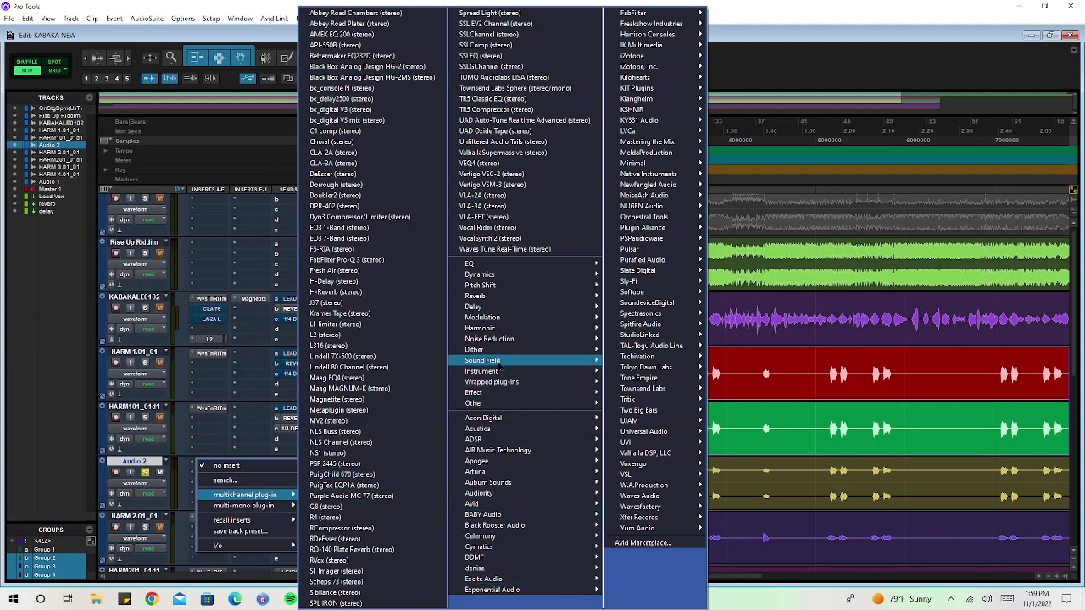
mouse_move(499, 366)
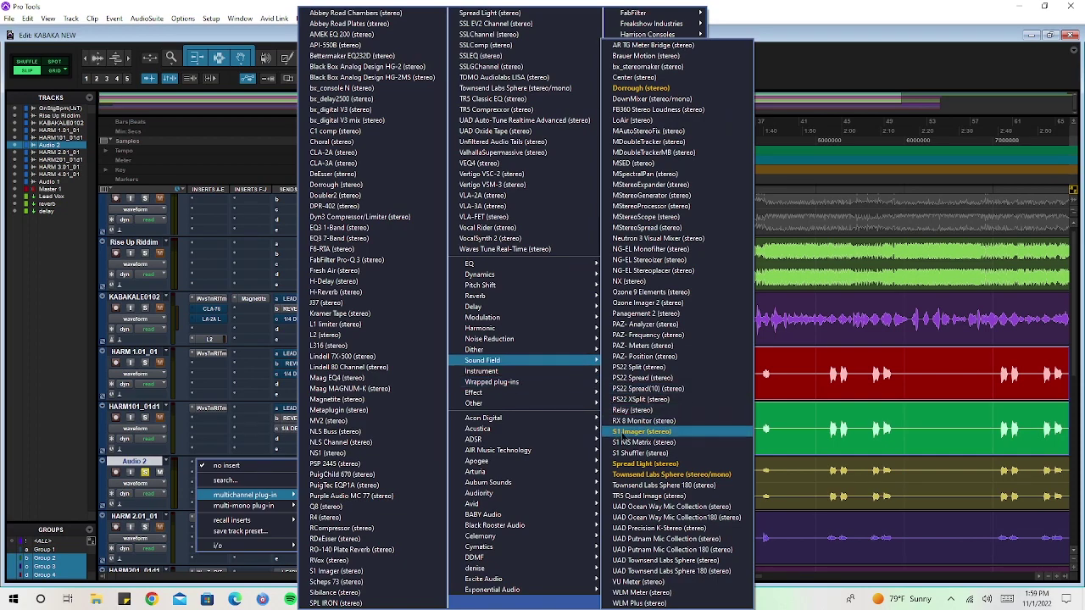
click(623, 432)
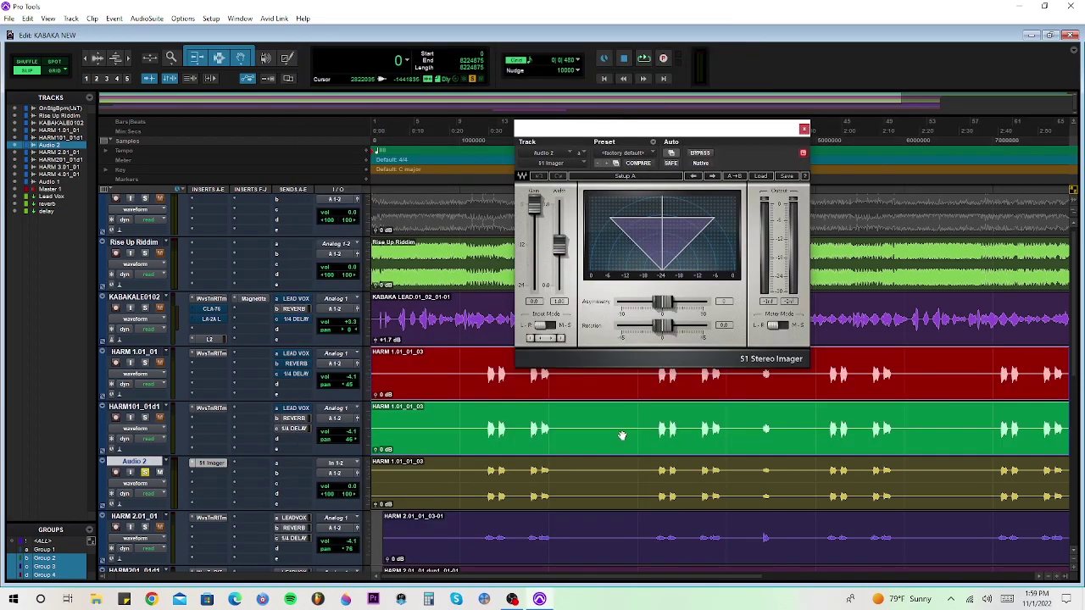
Play Audio 2 from just before the first harmony phrase to hear it at the S1 Imager's default settings.
click(478, 135)
mouse_move(670, 133)
mouse_down()
mouse_move(757, 153)
mouse_move(667, 147)
mouse_move(677, 144)
mouse_up()
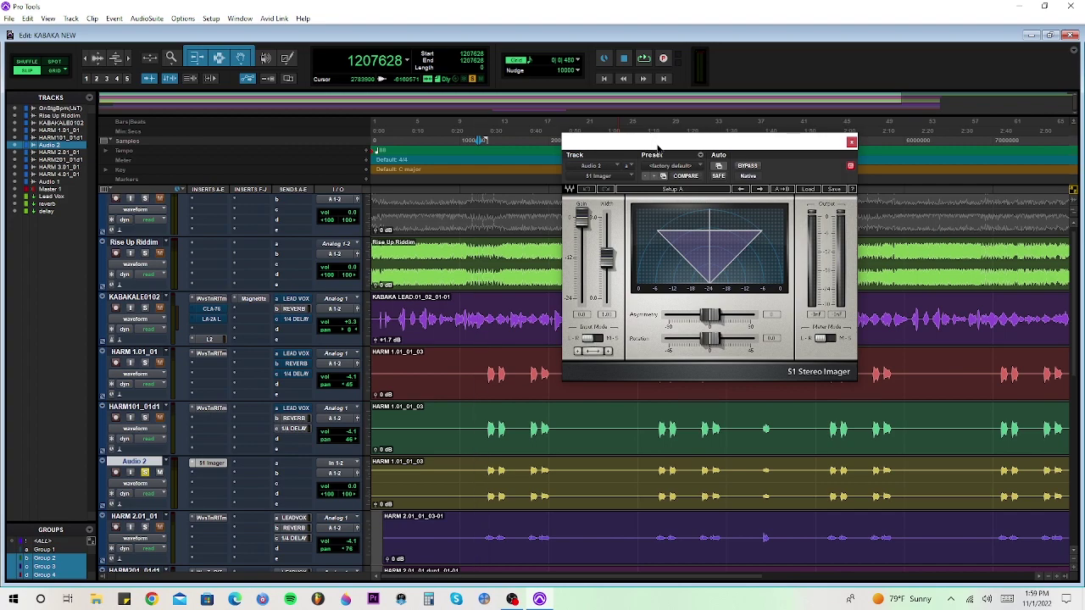
drag(666, 141, 644, 121)
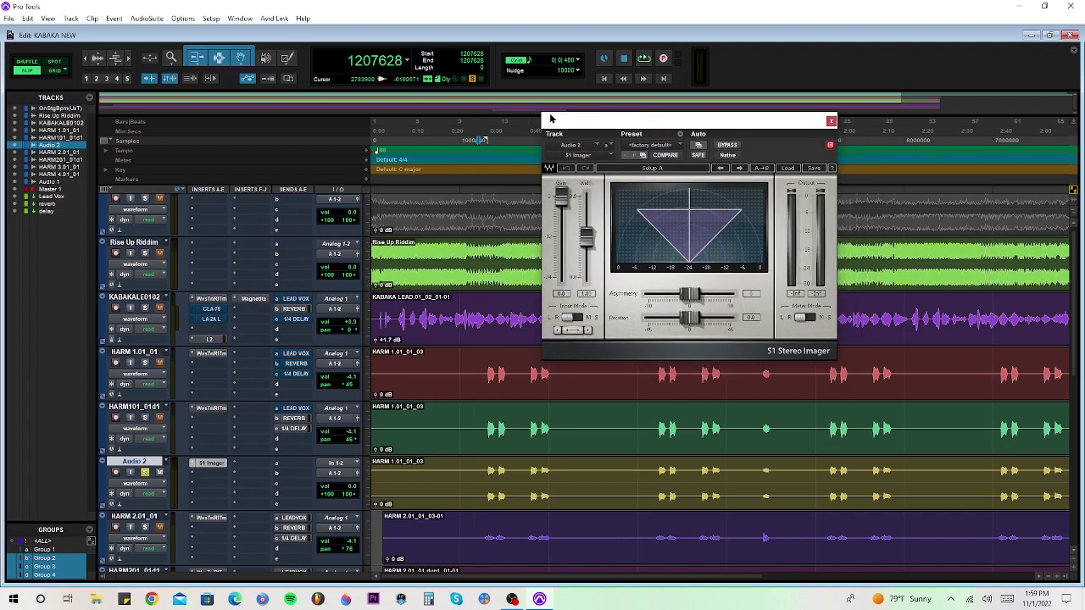
click(643, 59)
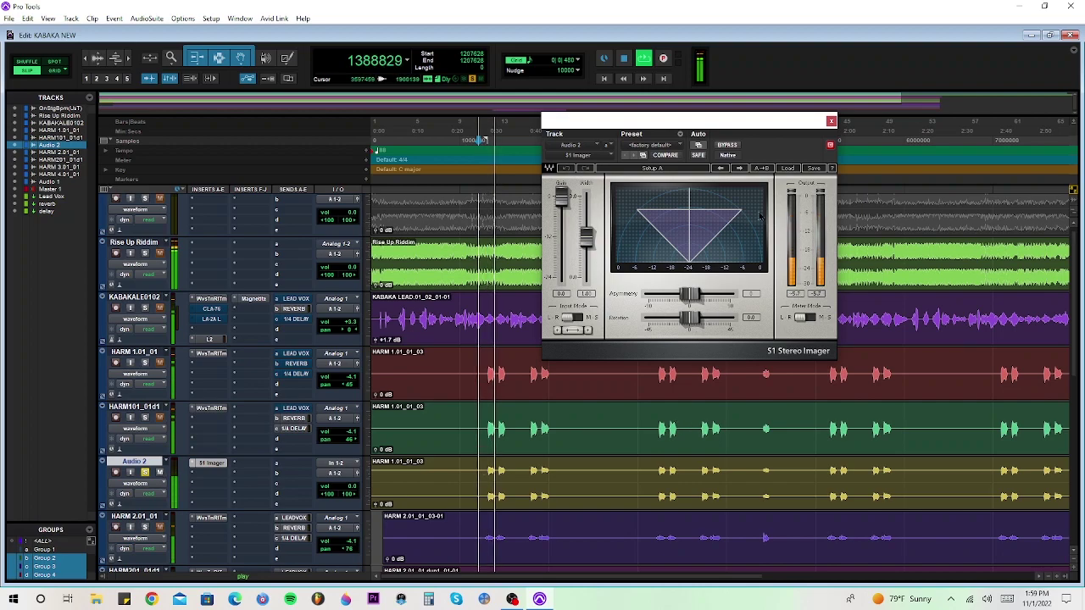
key(space)
Raise the S1 Imager width to about 1.9 and play back the widened harmonies.
drag(587, 247, 587, 230)
key(space)
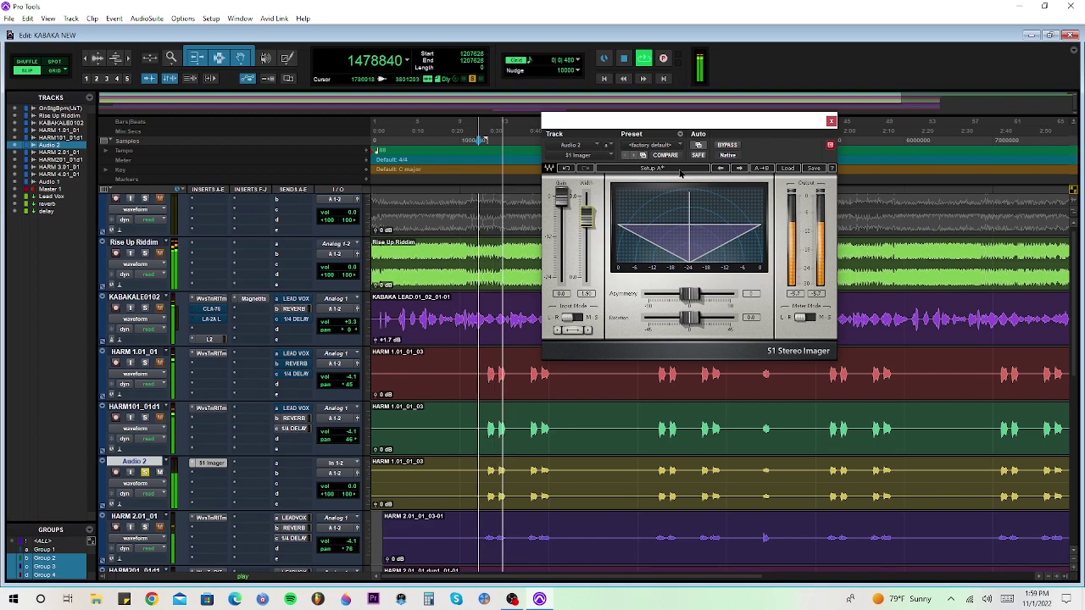
key(space)
Compare the S1 Imager bypassed and active during playback, and reduce its width to slightly above 1.0.
click(728, 146)
key(space)
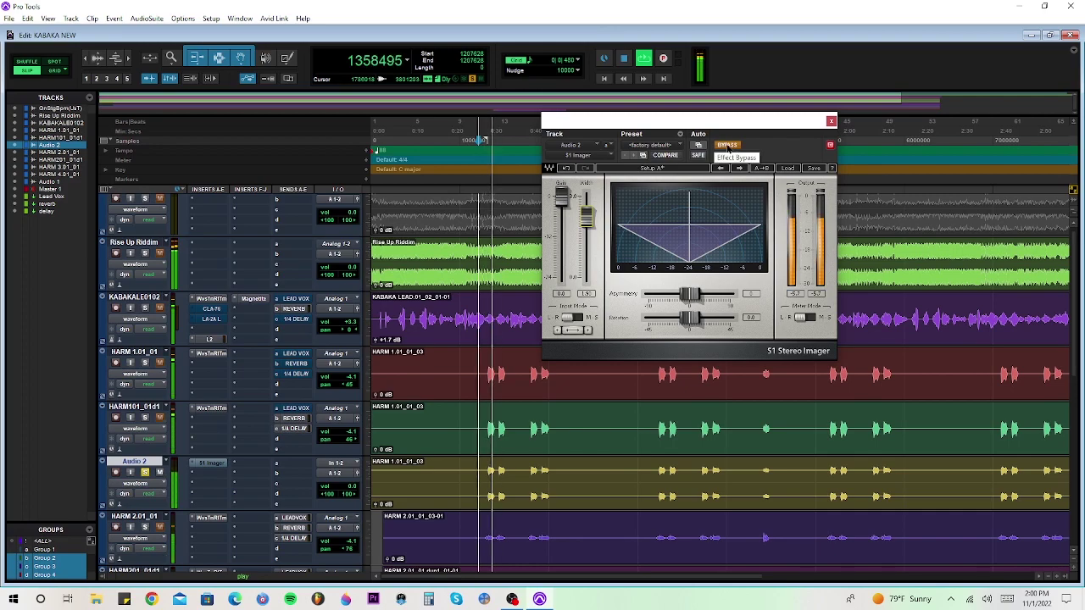
click(728, 146)
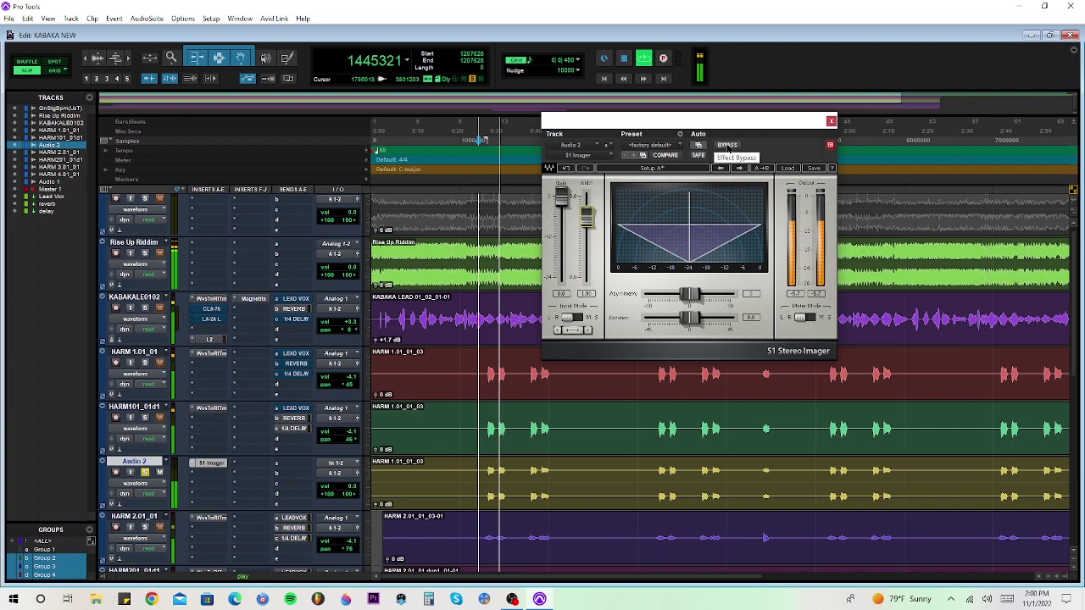
key(space)
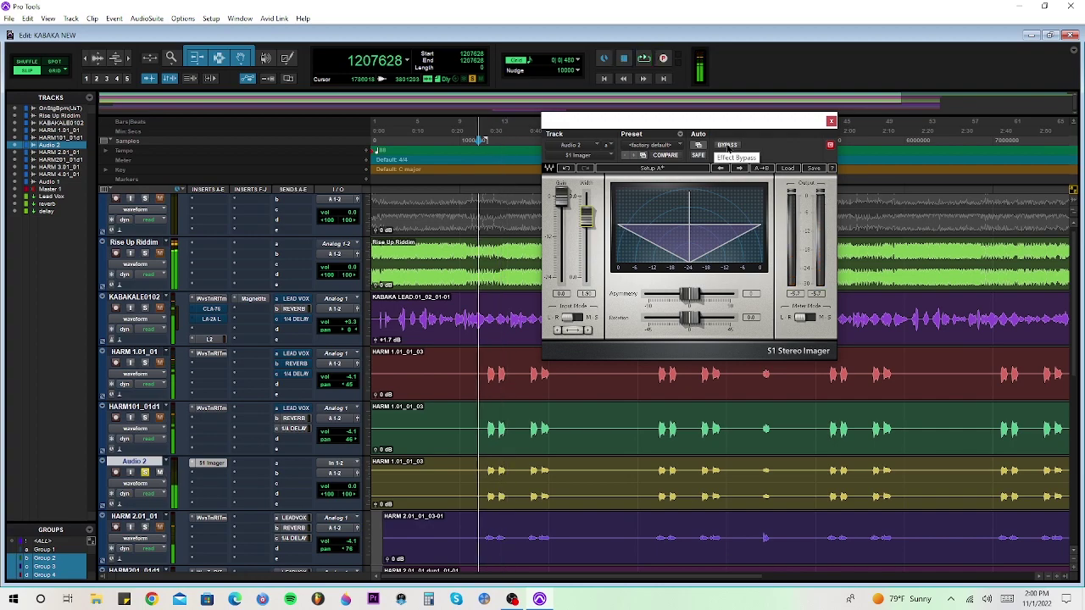
drag(592, 228, 591, 243)
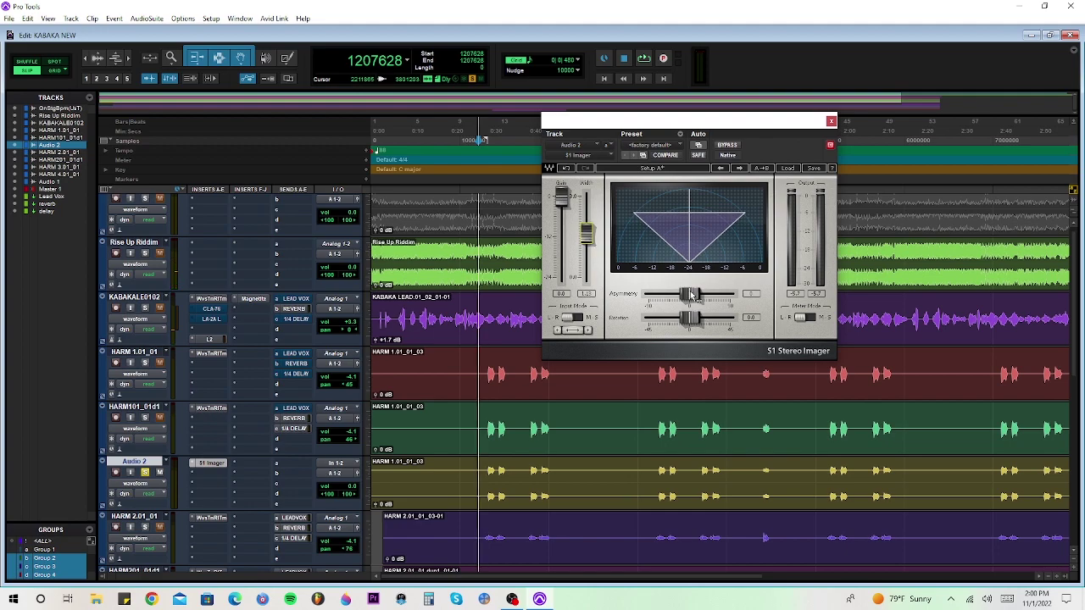
Try the S1 Imager's rotation at about 44 and about -45, playing back the harmonies at each setting.
drag(693, 322, 730, 322)
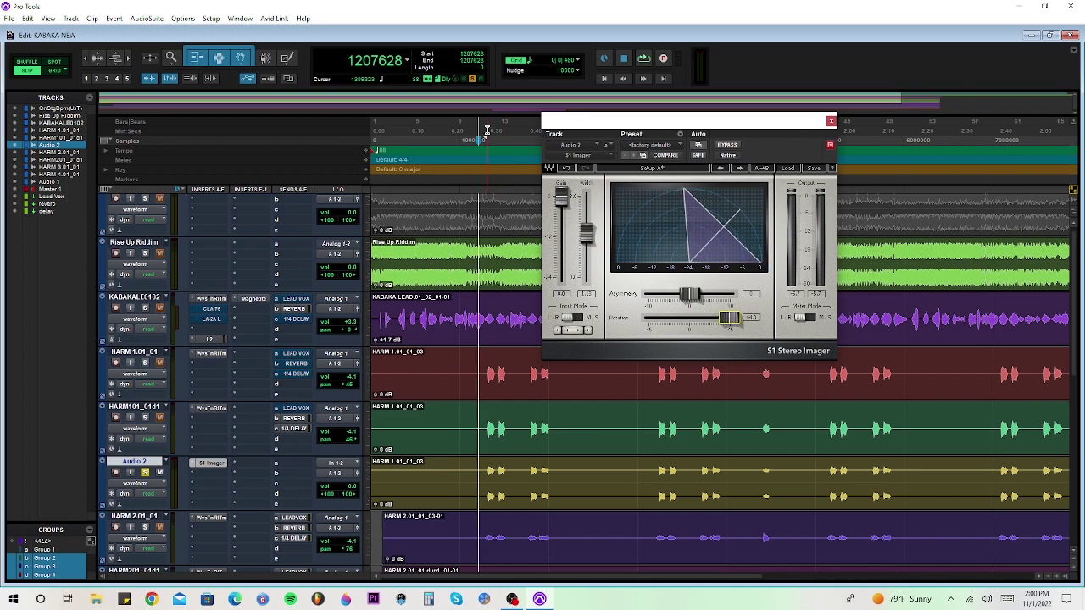
key(space)
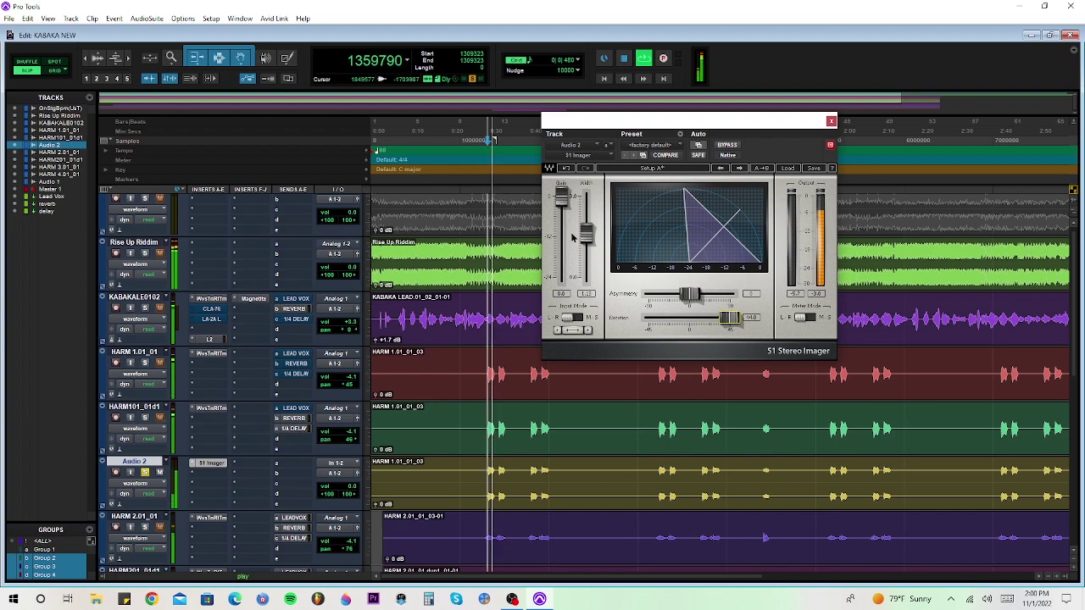
key(space)
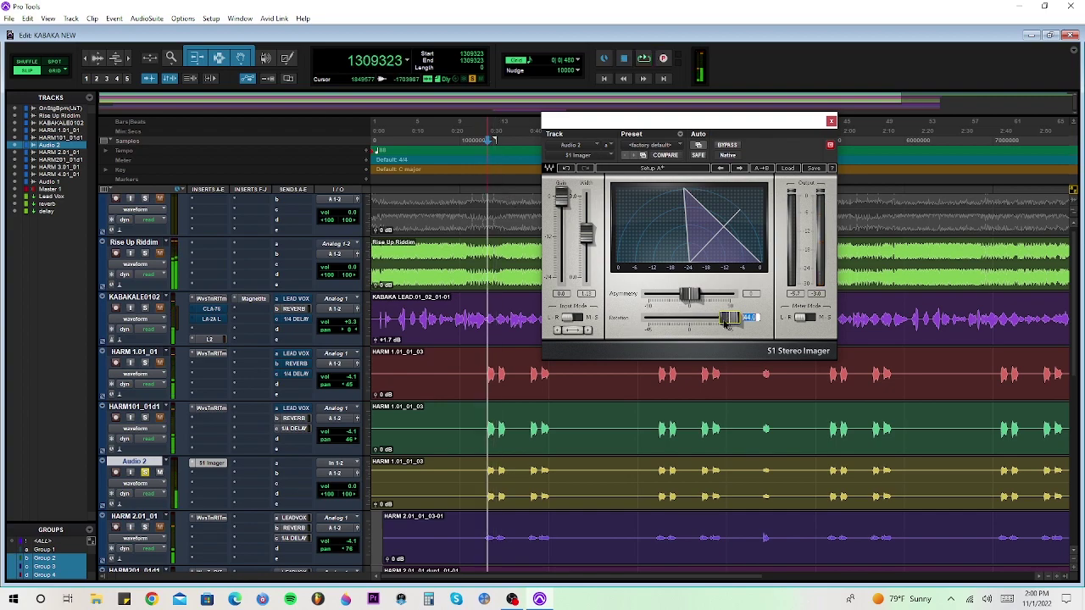
drag(733, 322, 649, 322)
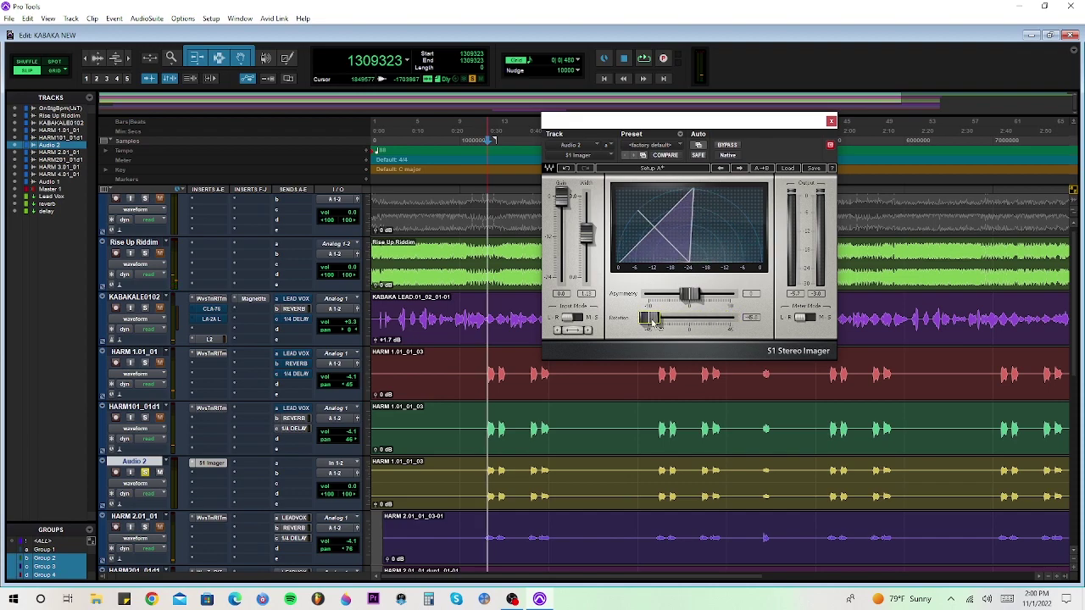
key(space)
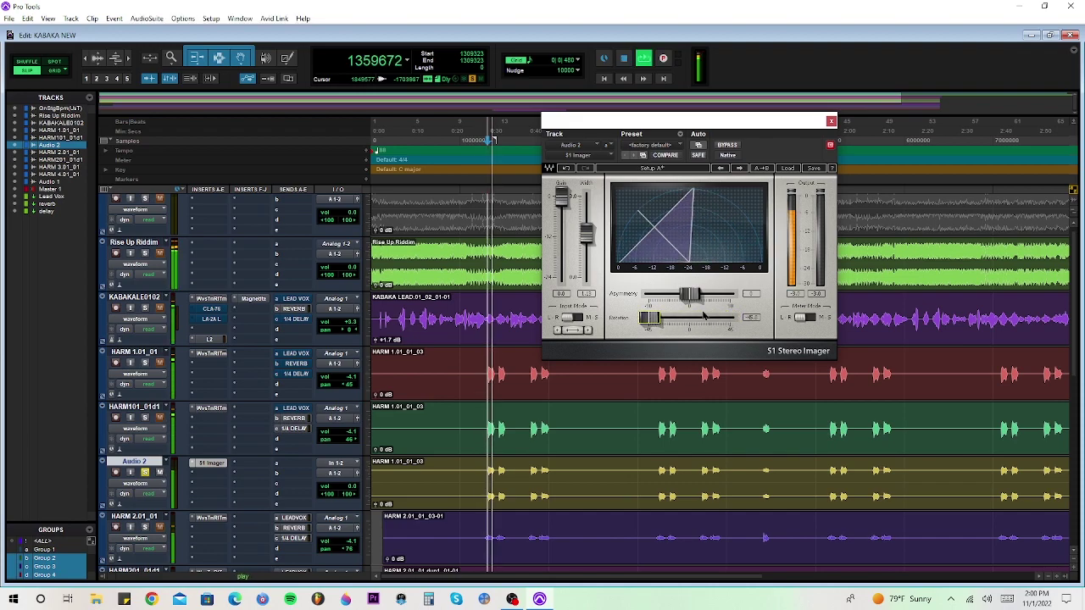
key(space)
Reset the S1 Imager's rotation to 0 and audition negative and positive asymmetry during playback, returning the asymmetry close to center.
drag(650, 322, 674, 294)
key(space)
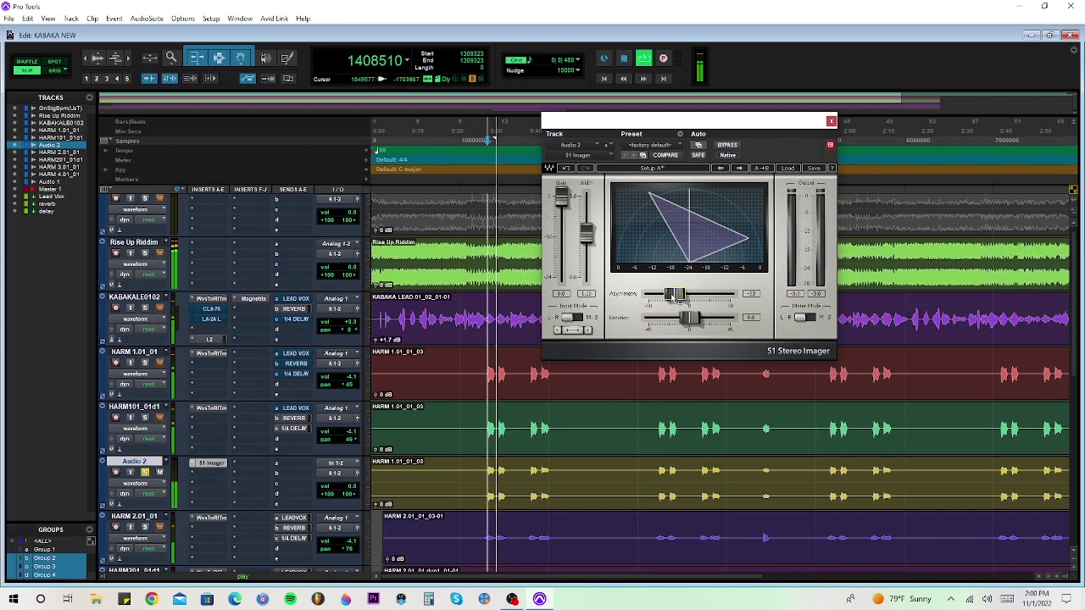
drag(673, 295, 700, 295)
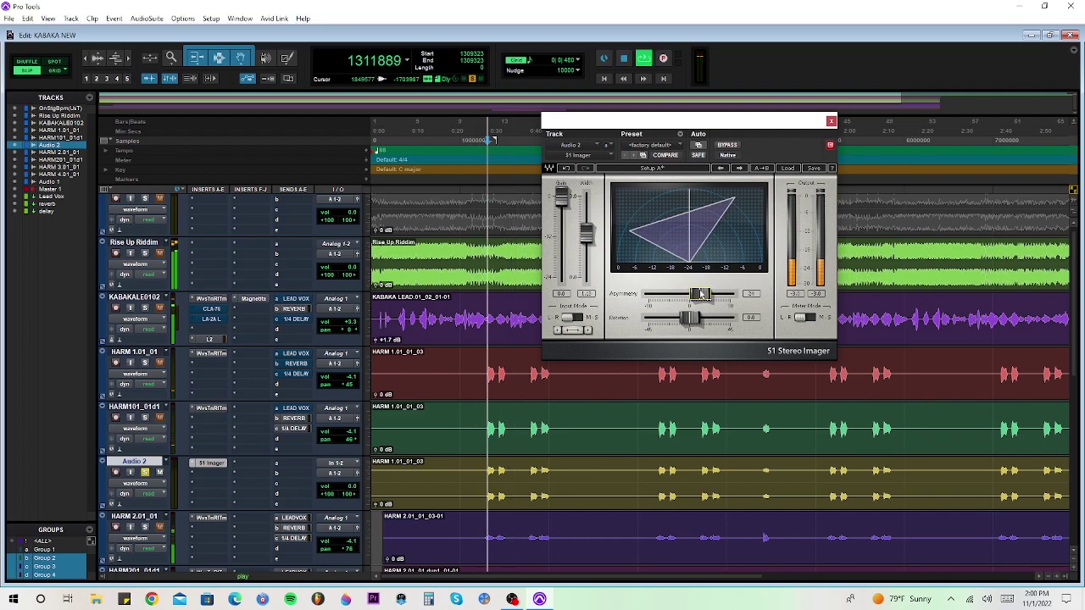
mouse_move(702, 294)
mouse_down()
mouse_move(664, 294)
mouse_move(691, 294)
mouse_up()
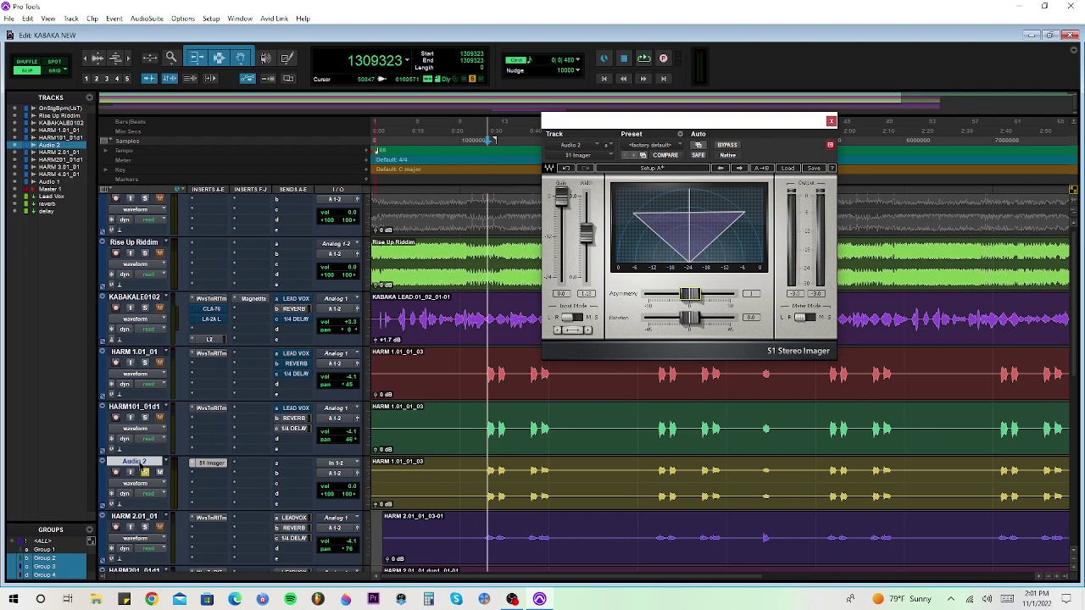
Duplicate the Audio 2 track once with its playlists, automation, inserts, sends and group assignments, placing the copy after it.
right_click(140, 465)
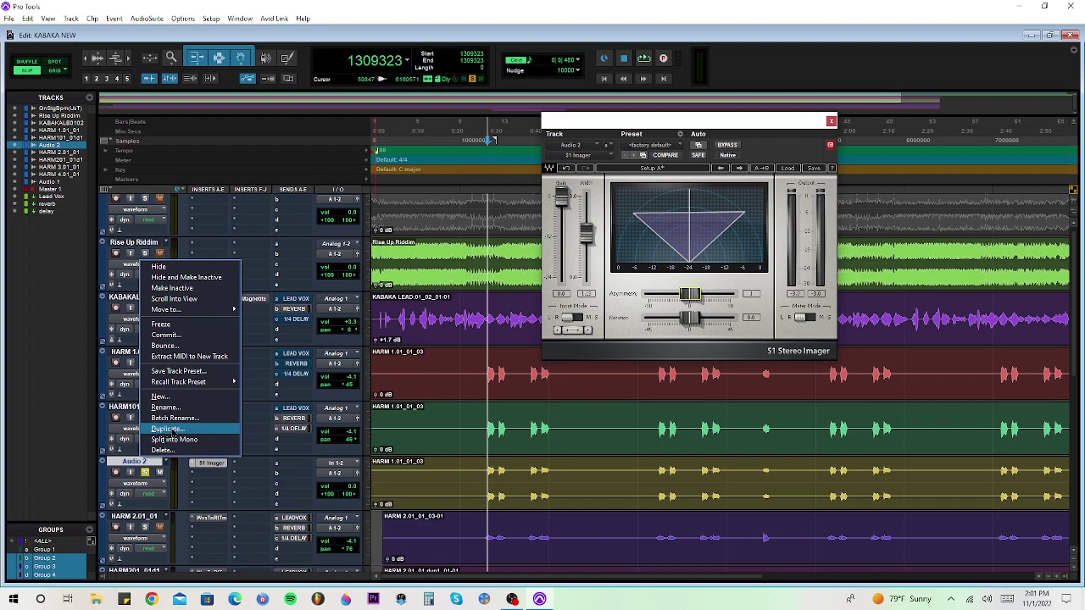
click(170, 429)
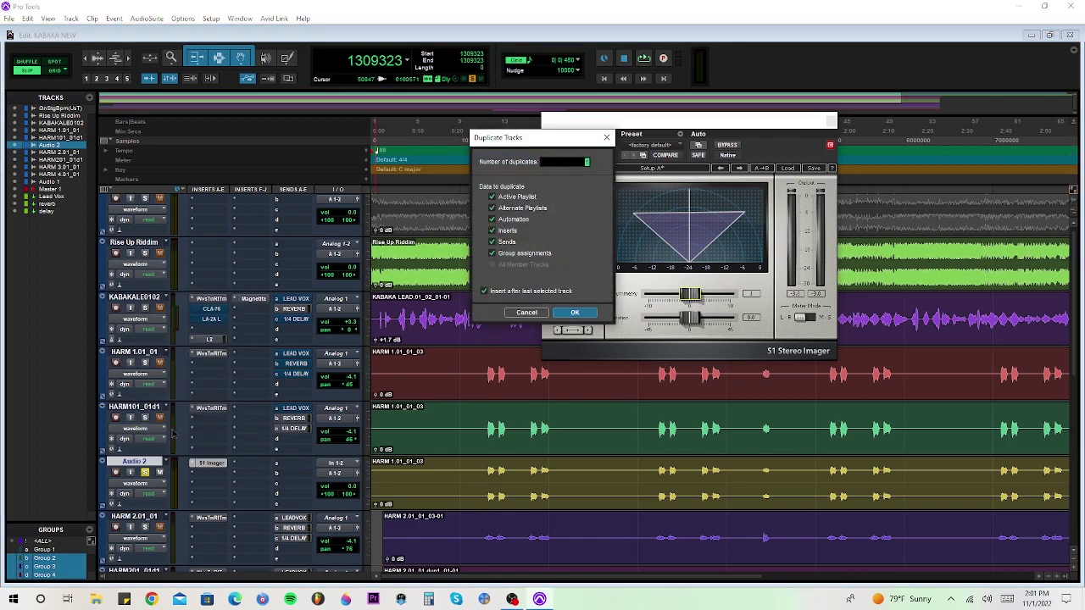
click(574, 313)
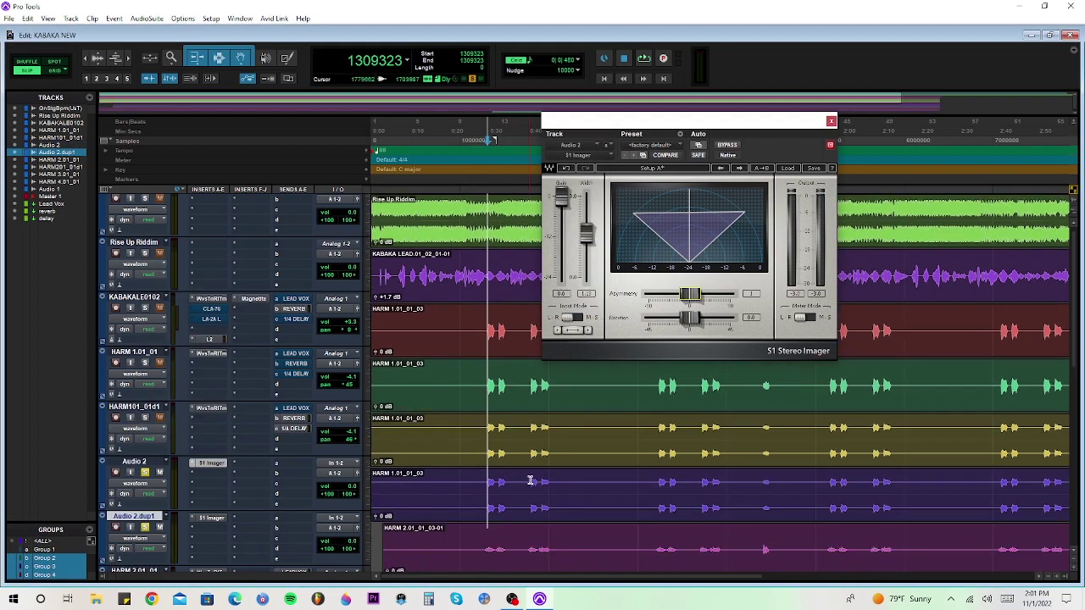
scroll(530, 480, down, 2)
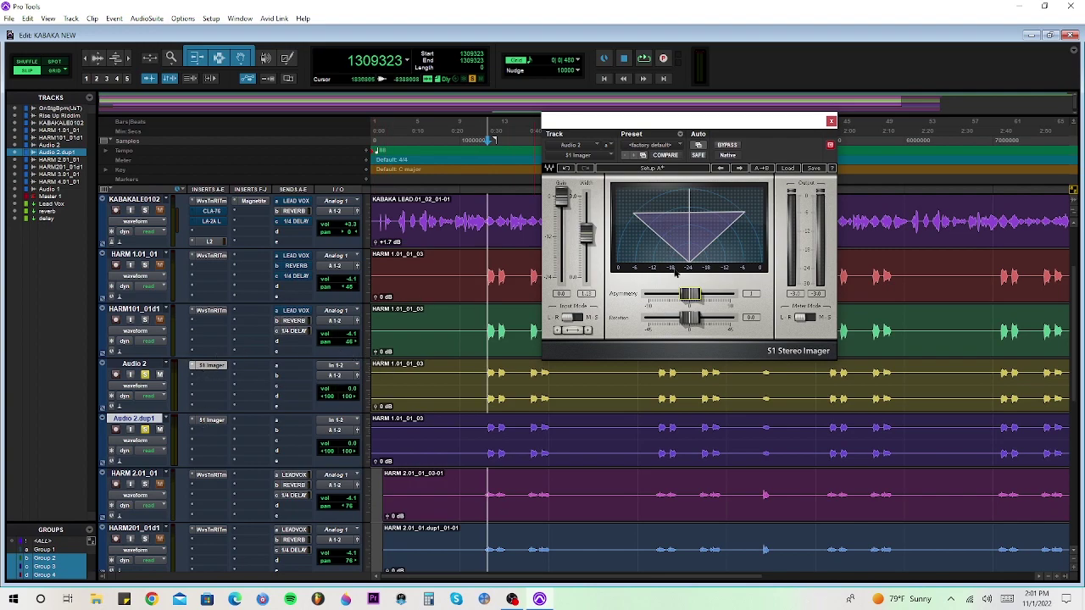
Offset the S1 Imager asymmetry in opposite directions, about 64 on Audio 2 and about -54 on its duplicate.
drag(692, 299, 727, 295)
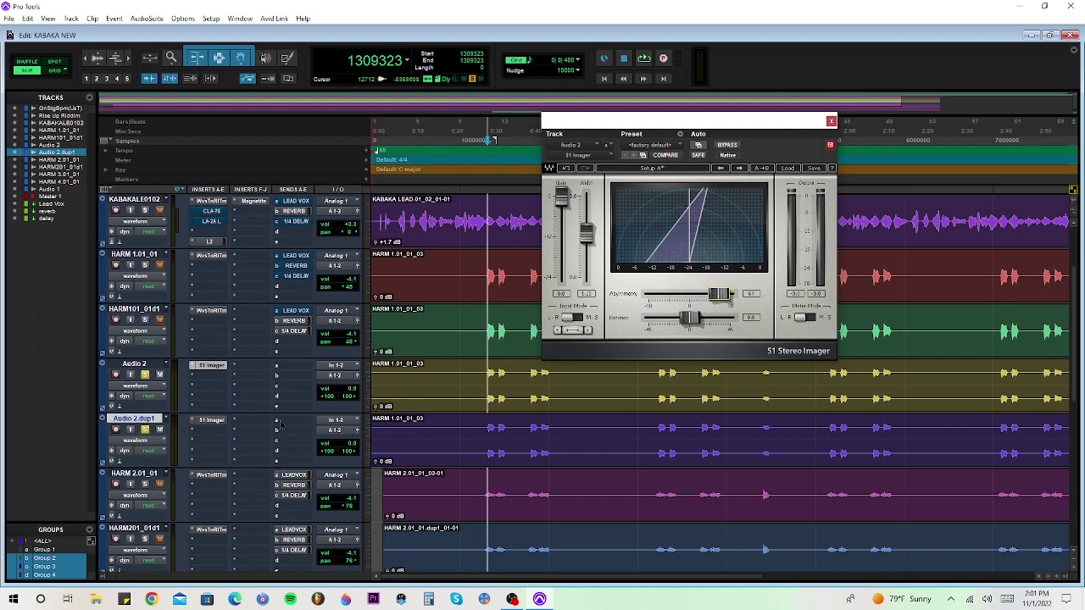
click(211, 420)
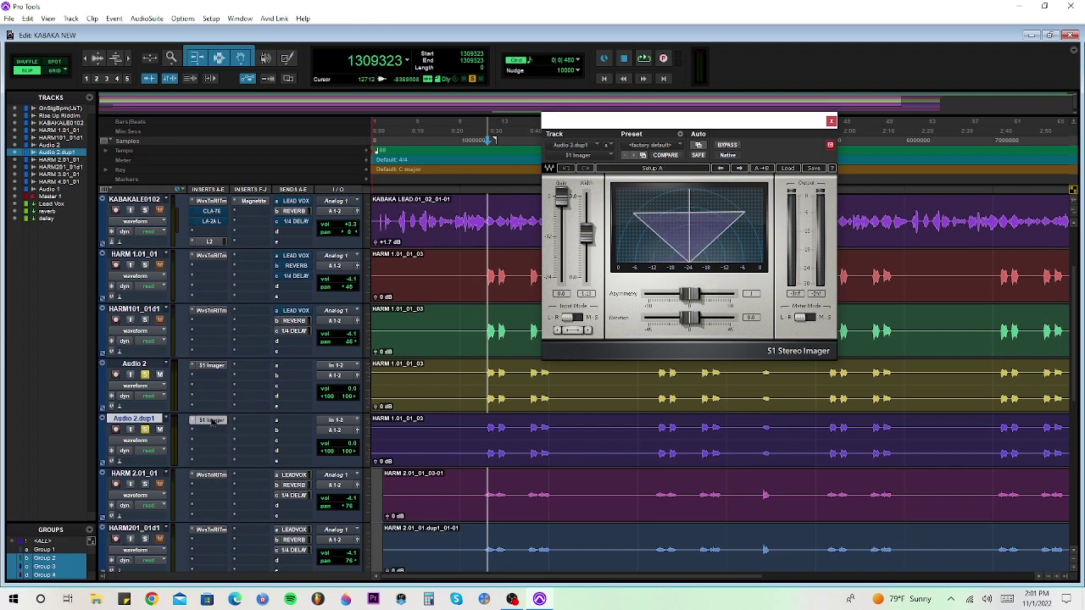
drag(693, 295, 665, 294)
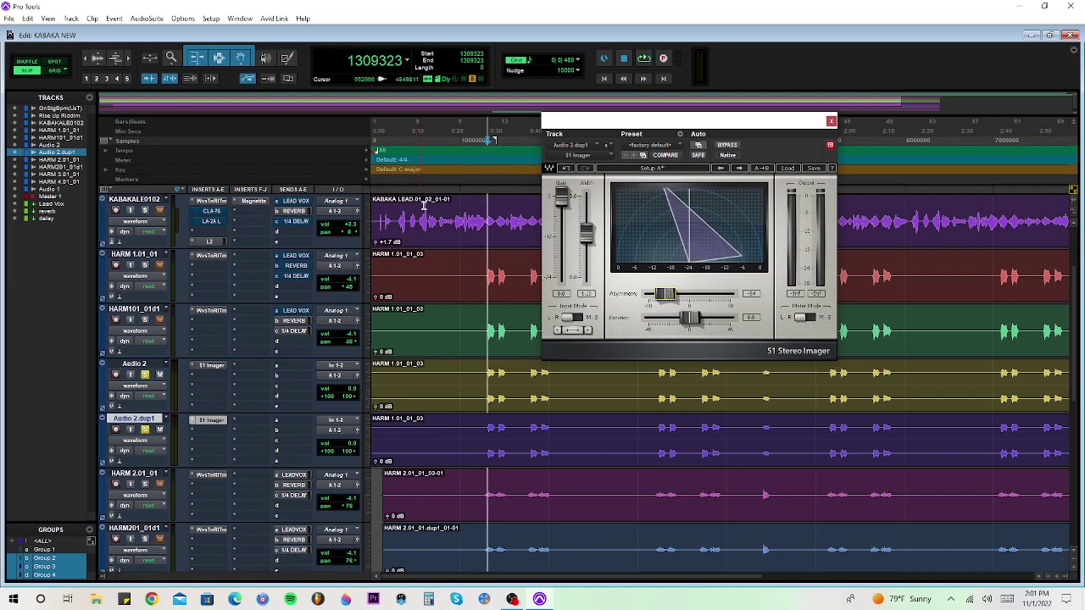
During playback, rotate the S1 Imager to about -20 on the duplicate track and about 25 on Audio 2.
key(space)
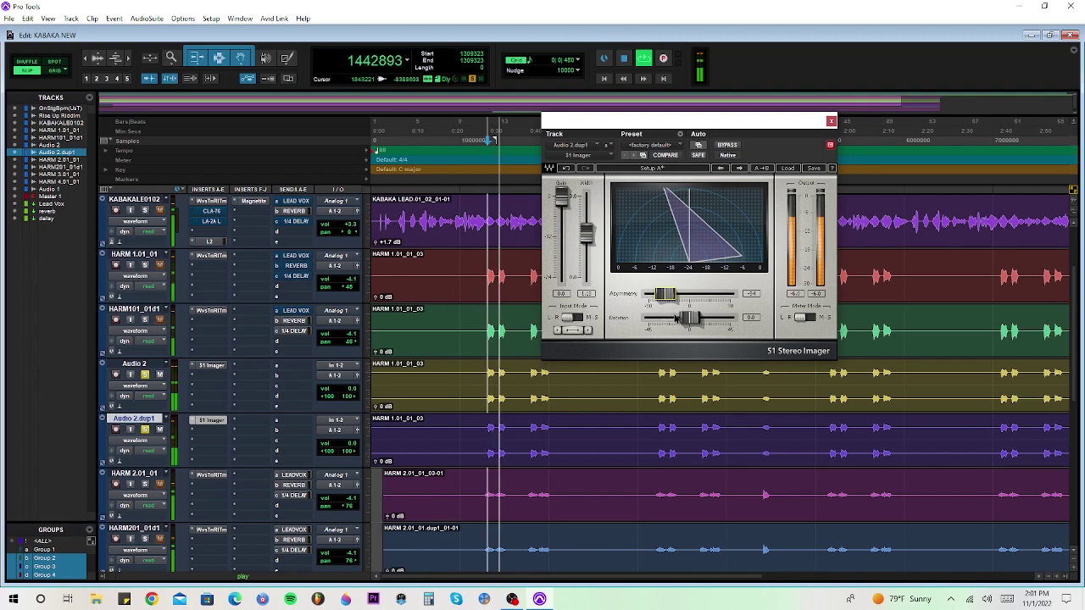
drag(678, 318, 671, 322)
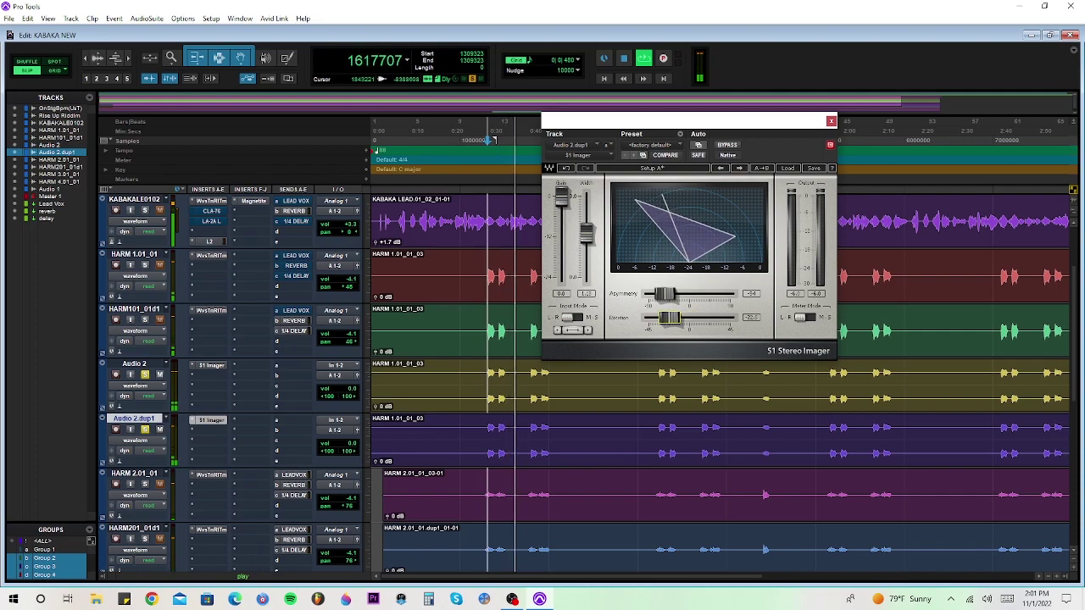
click(211, 365)
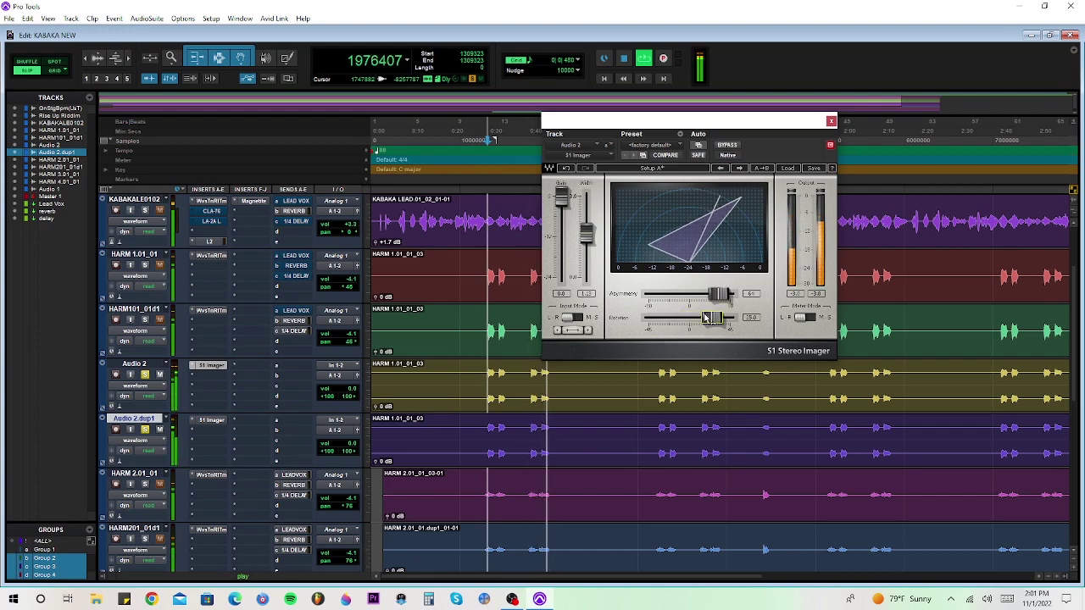
key(space)
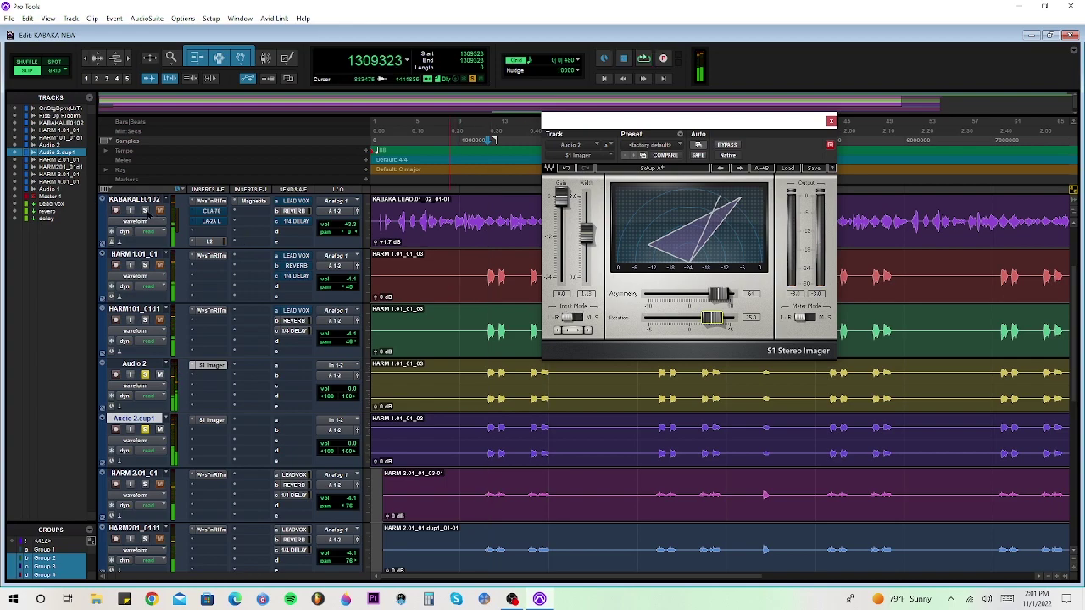
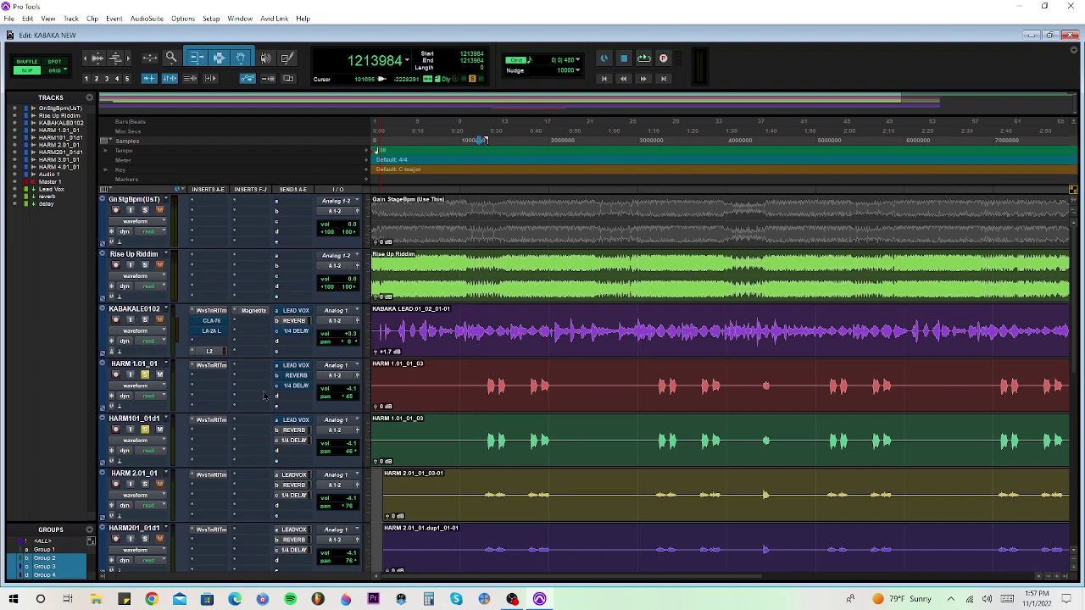
Play the soloed HARM 1.01 pair, solo the KABAKALE0102 lead with it, and play back from the session start.
key(space)
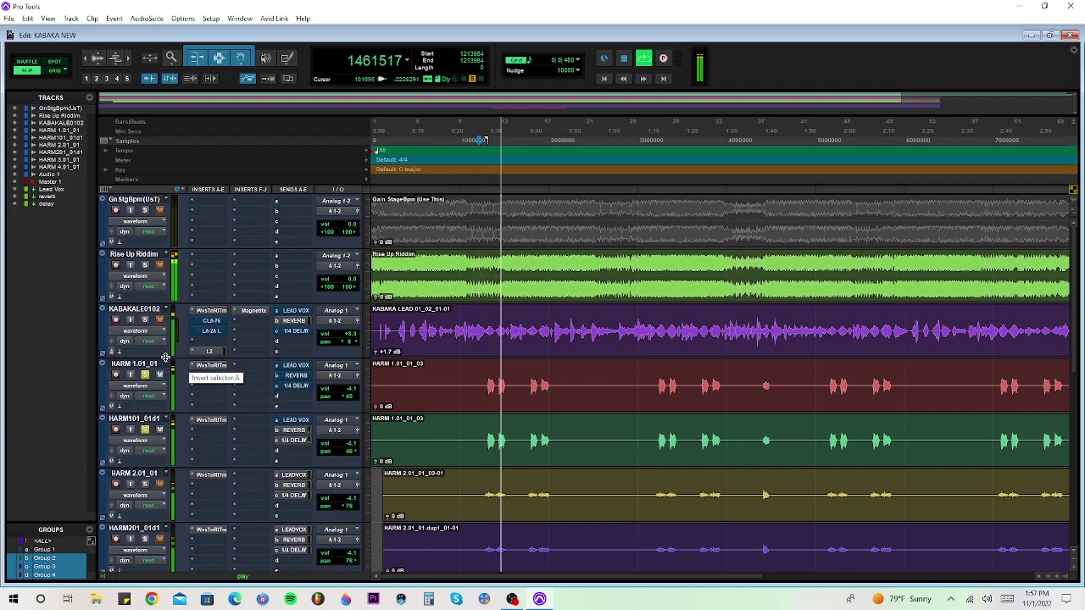
key(space)
click(145, 320)
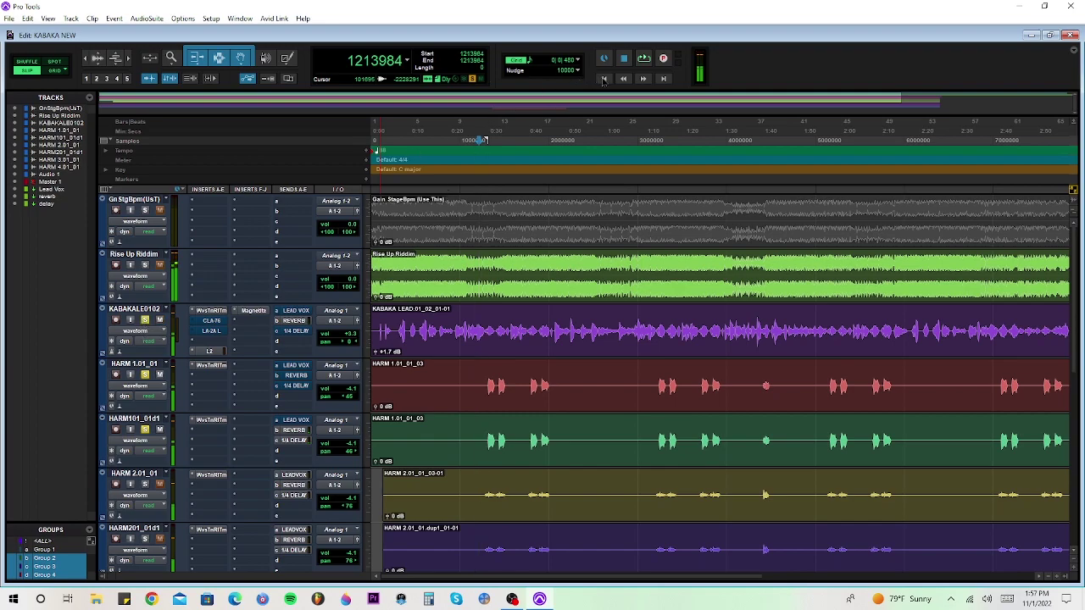
click(603, 78)
key(space)
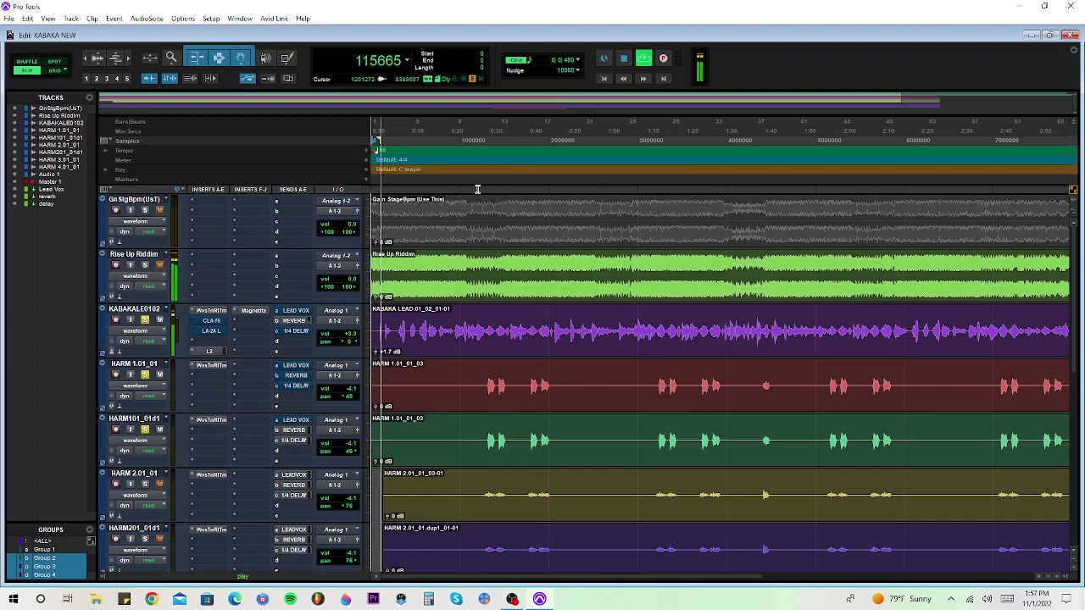
click(128, 59)
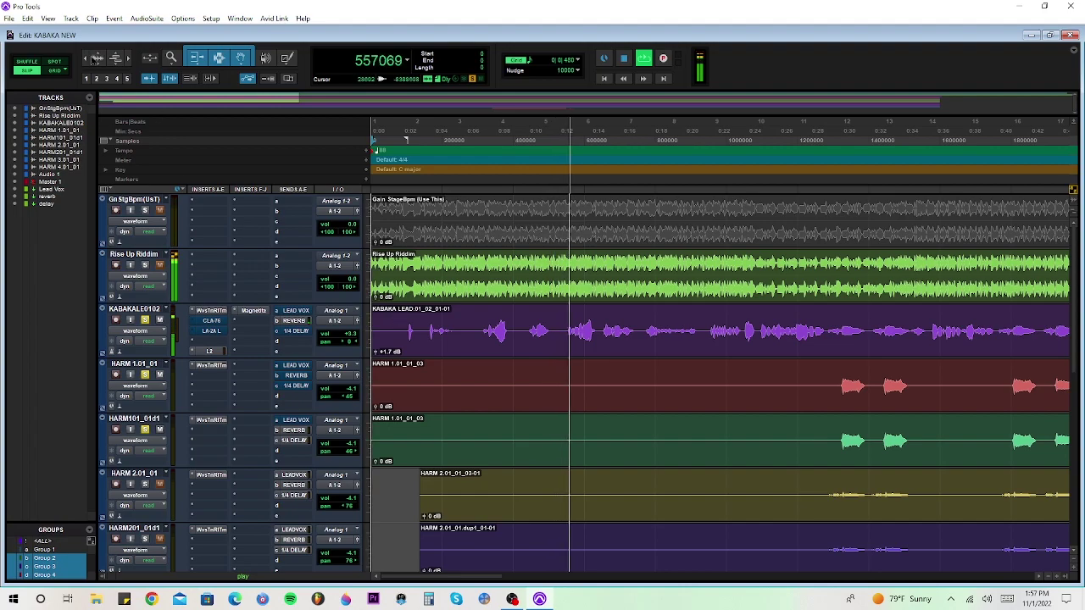
click(85, 59)
click(85, 59)
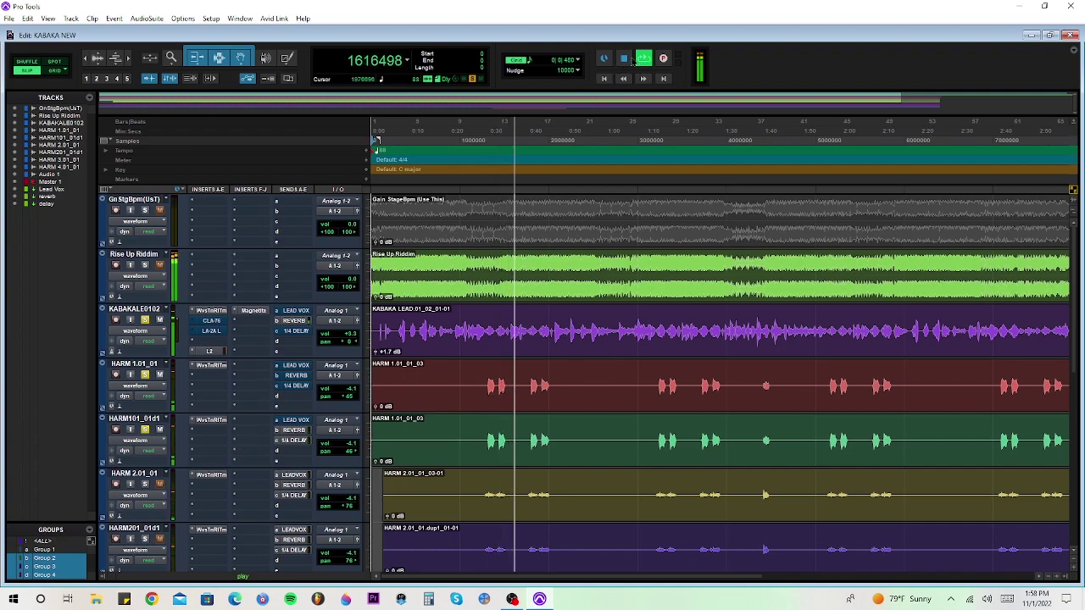
click(626, 58)
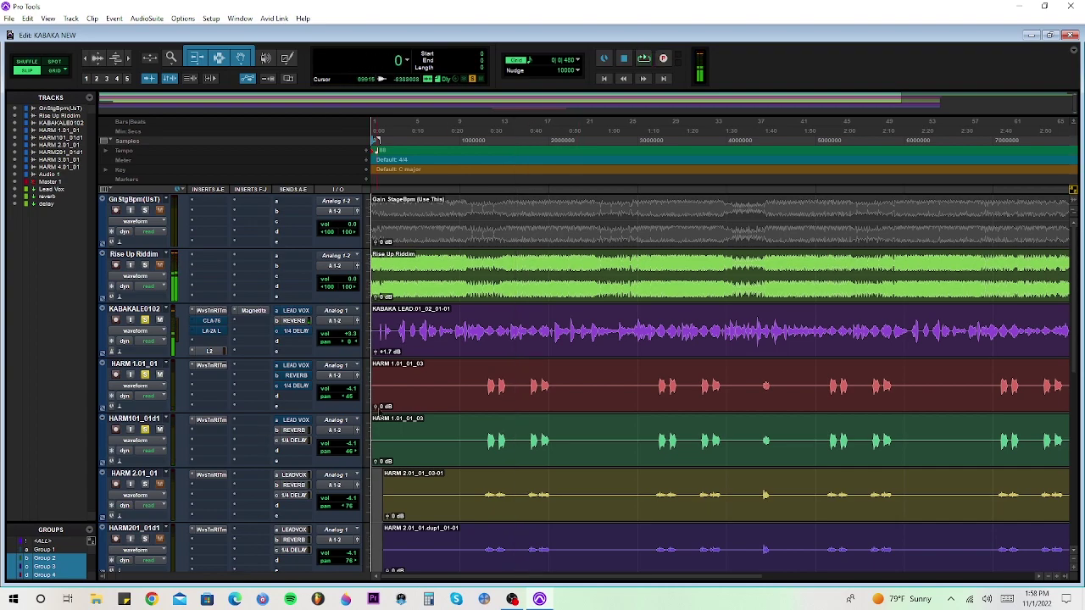
Select the paired HARM 1.01 clips and create one new stereo audio track.
click(459, 386)
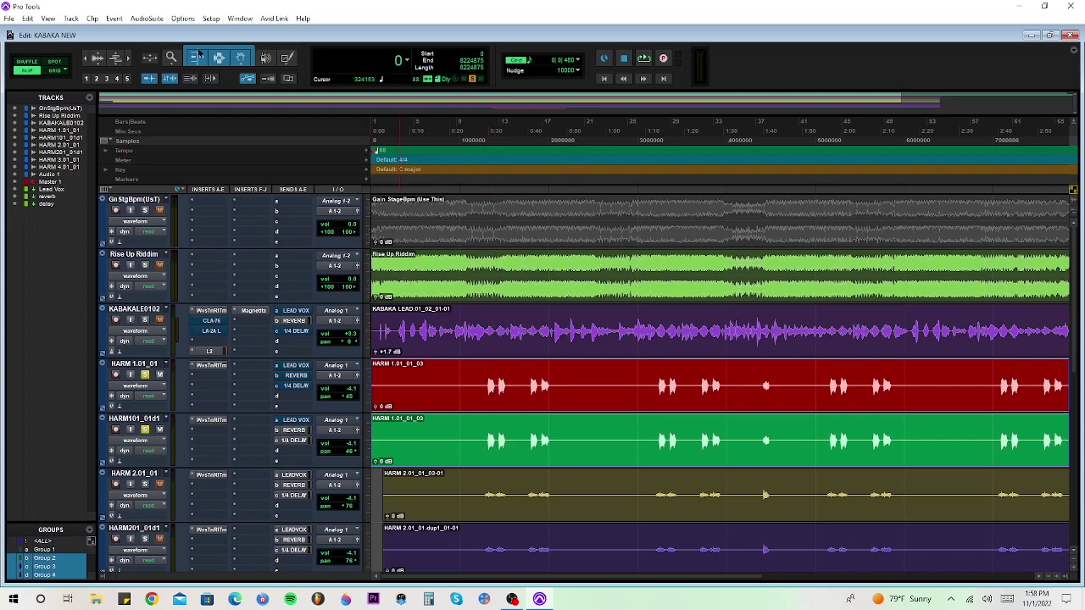
click(70, 18)
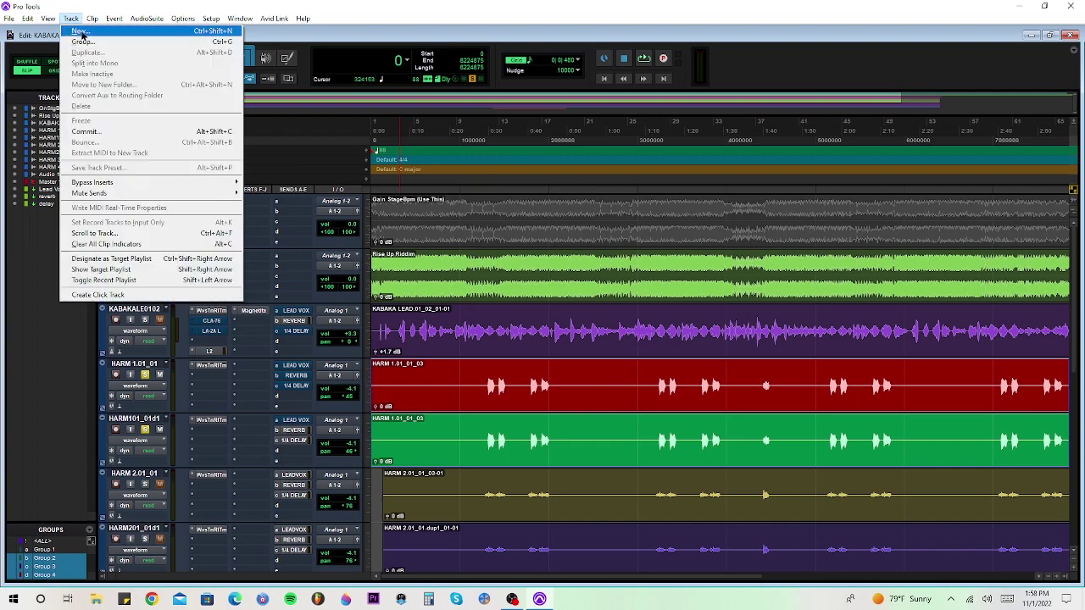
click(82, 34)
click(436, 213)
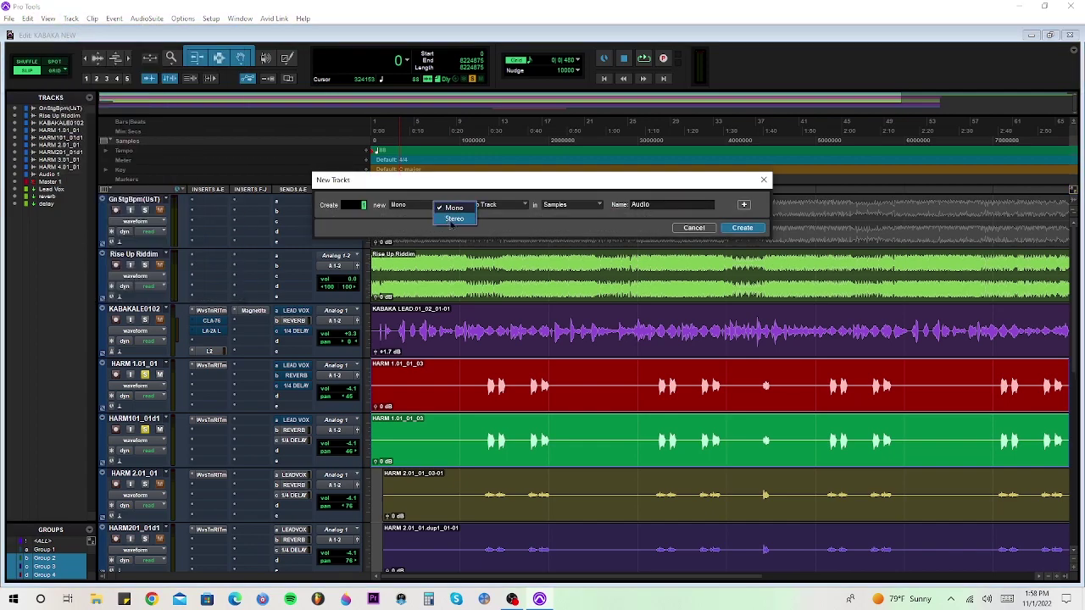
click(445, 218)
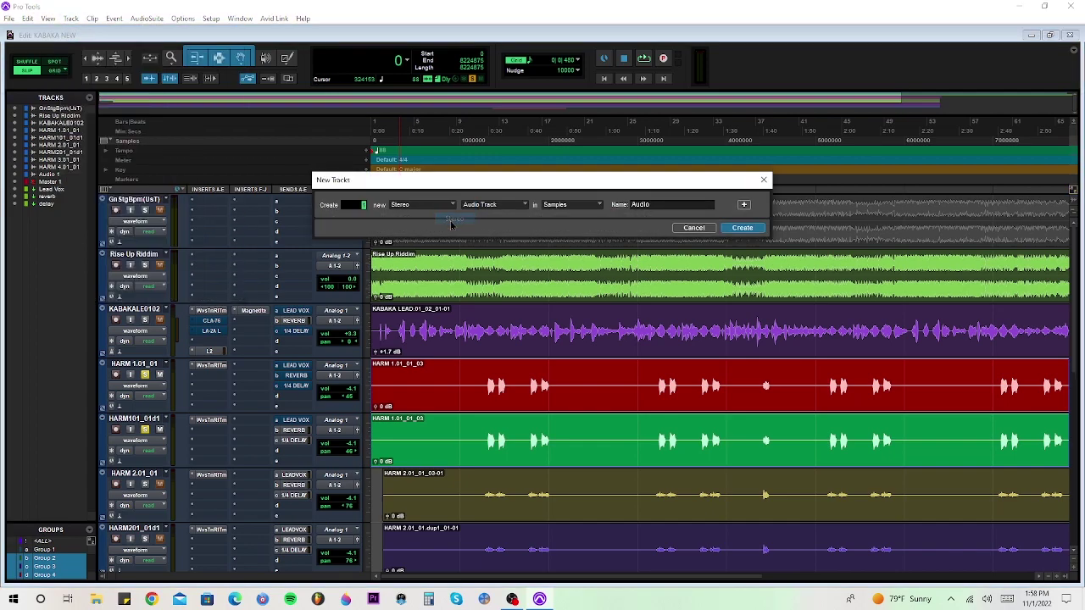
click(742, 228)
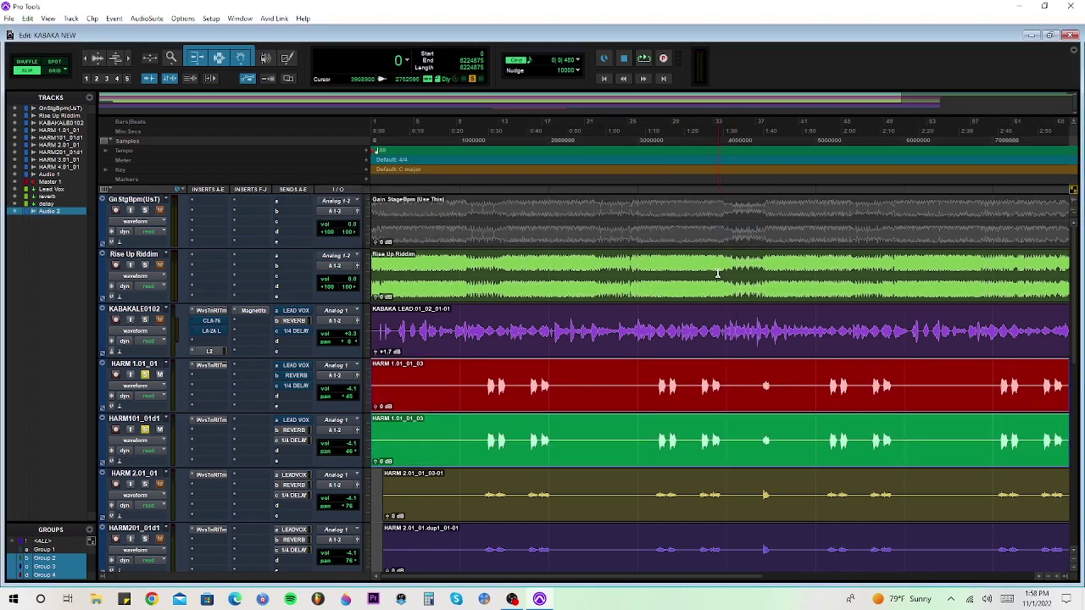
Move the new stereo Audio 2 track directly below the HARM101_01d1 track in the session.
scroll(534, 306, down, 2)
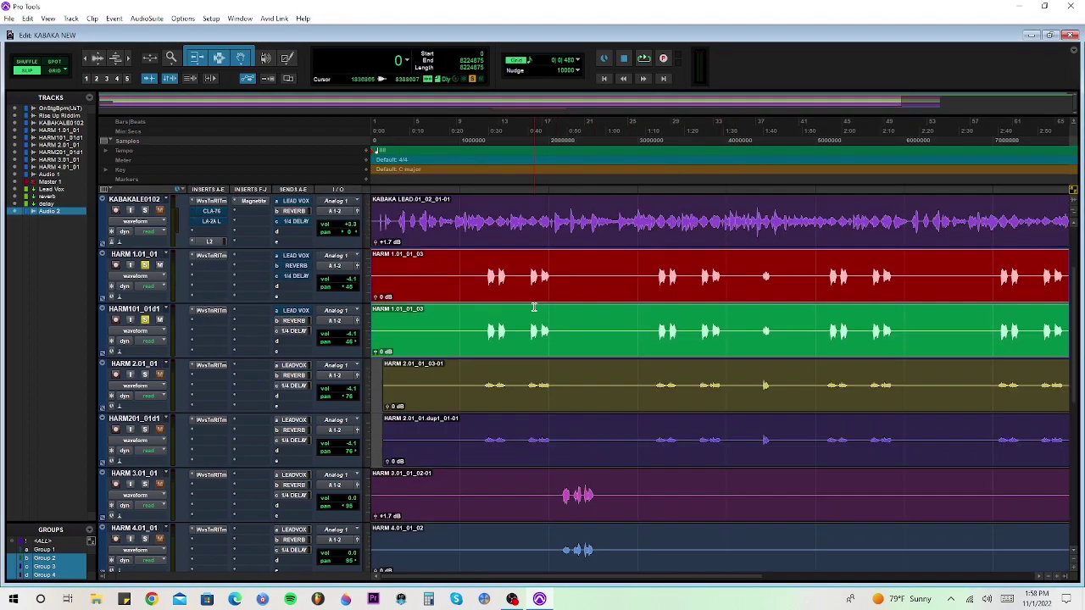
scroll(534, 306, down, 5)
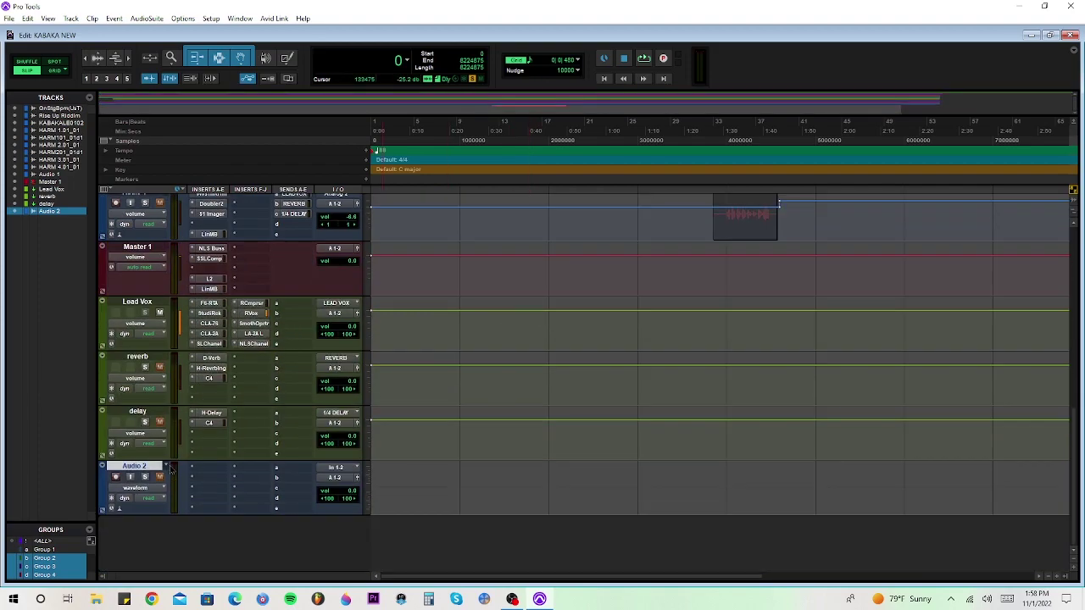
drag(149, 405, 161, 365)
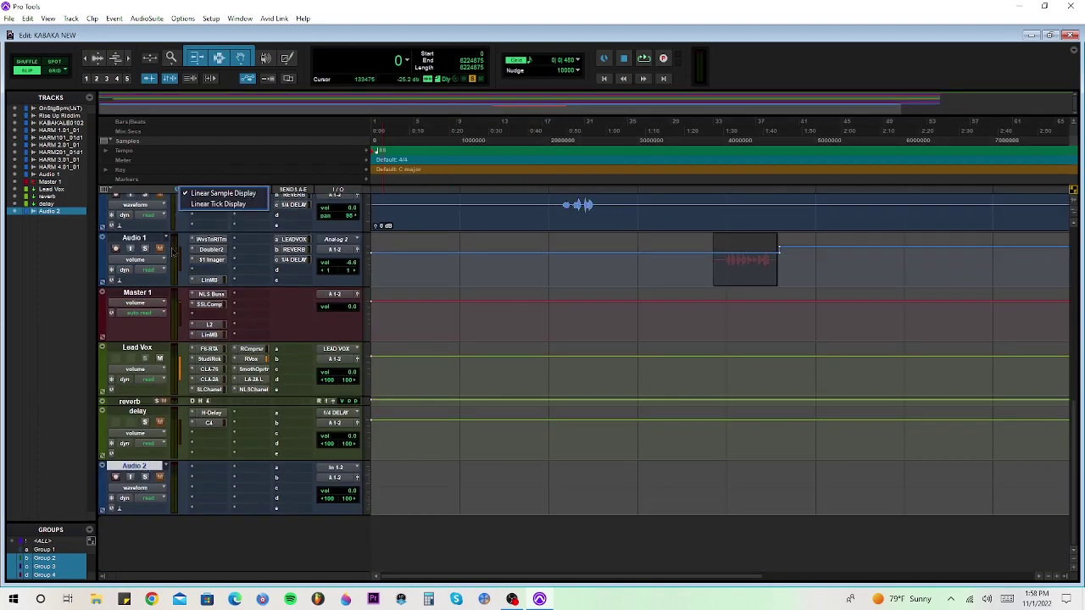
double_click(133, 466)
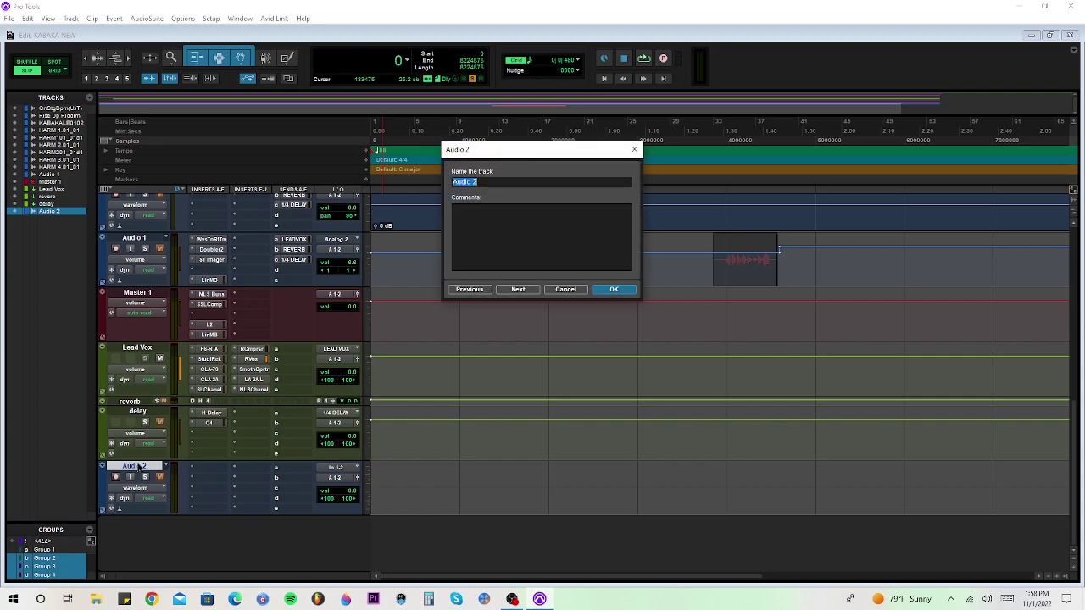
click(634, 149)
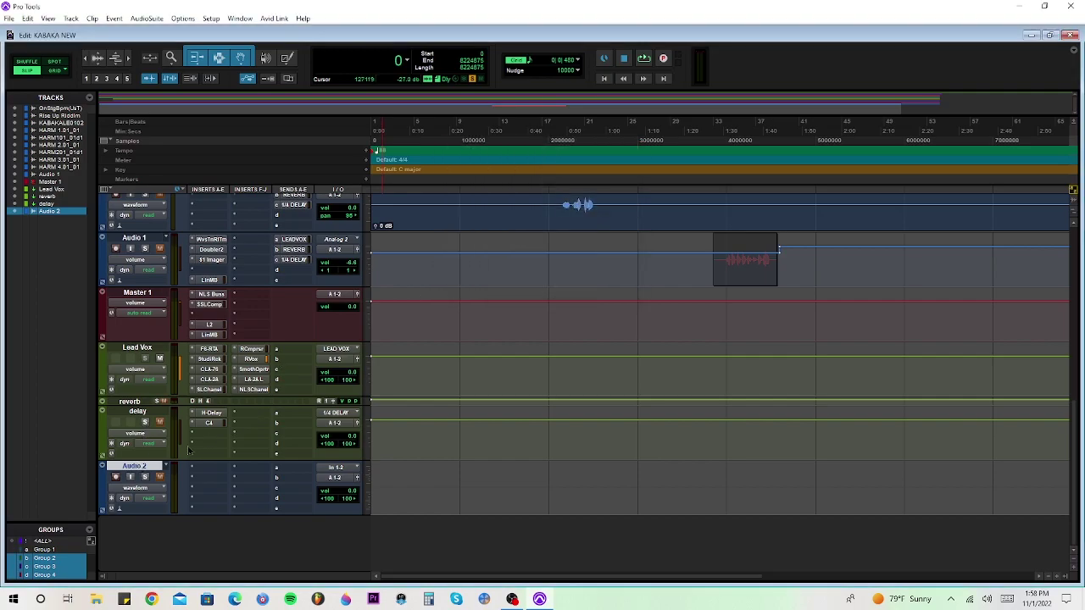
double_click(144, 467)
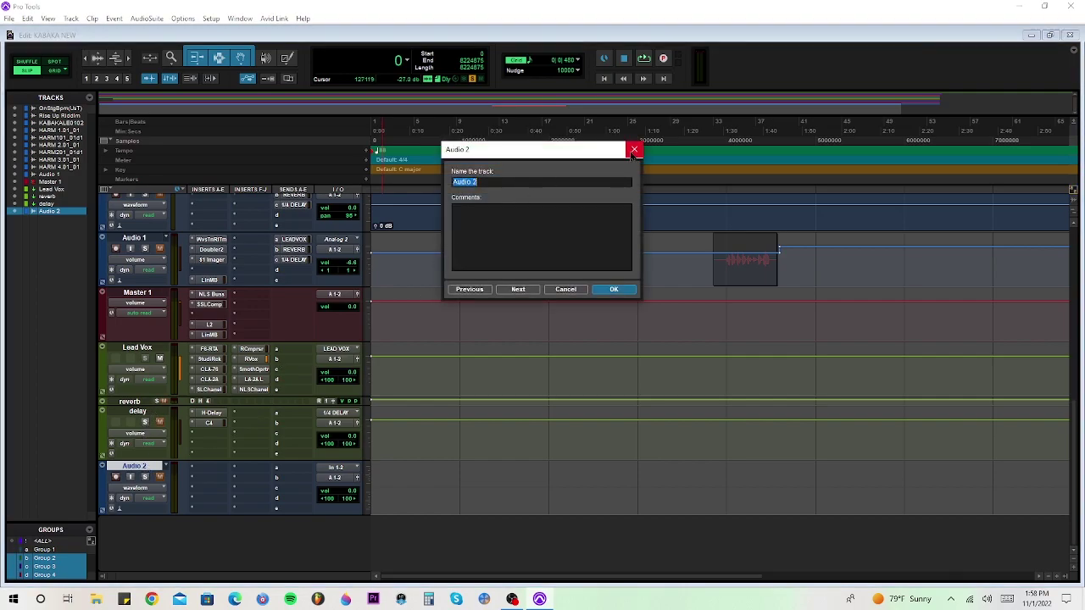
click(634, 150)
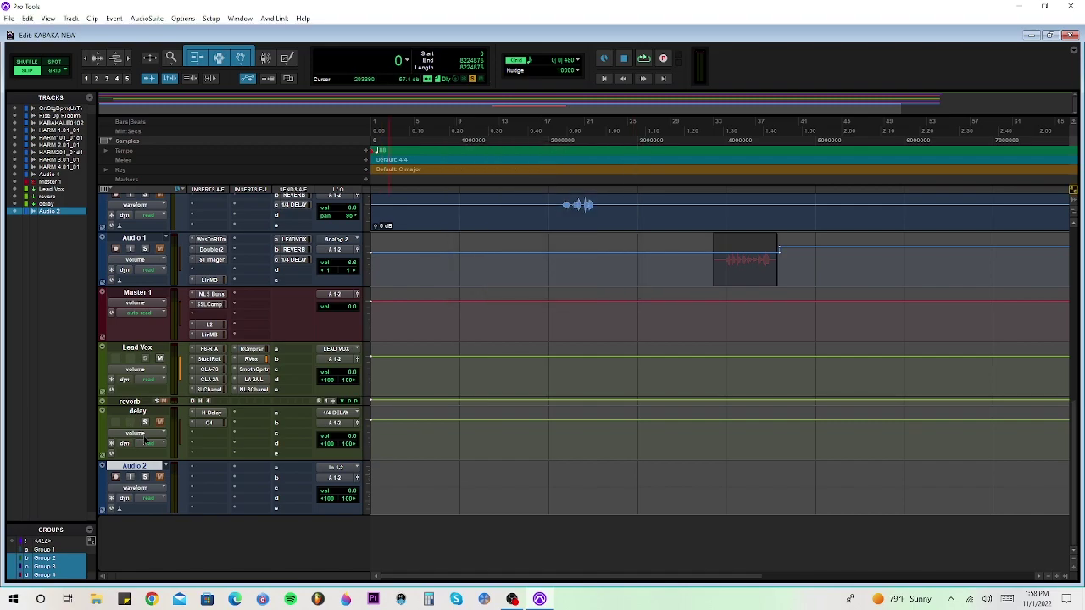
click(135, 412)
drag(134, 465, 158, 443)
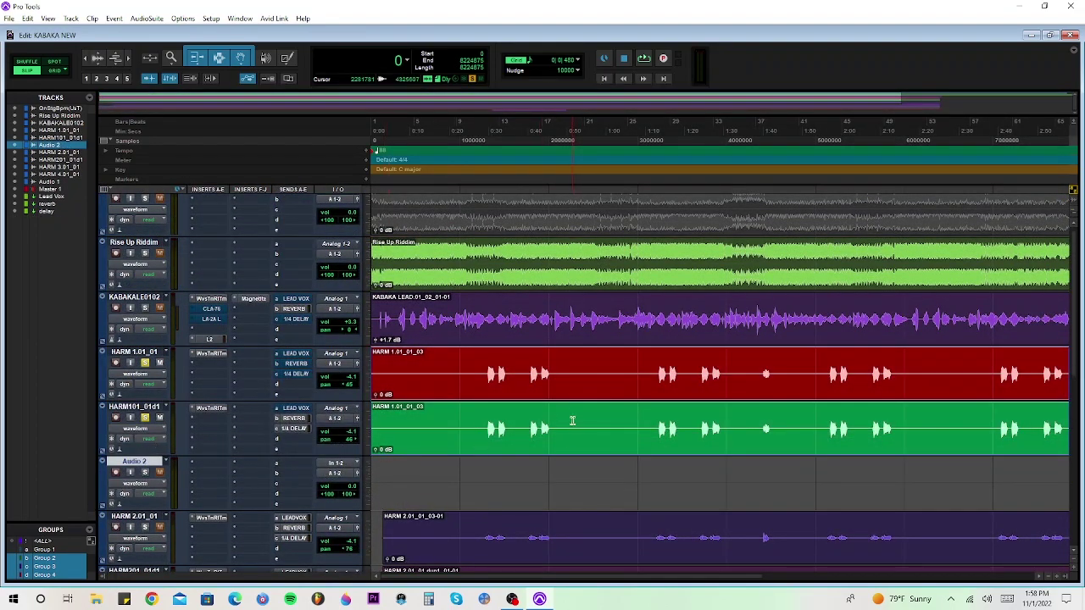
Copy the paired HARM 1.01 clips onto the stereo Audio 2 track, keeping the originals on their own tracks.
click(565, 479)
key(ctrl+x)
key(ctrl+v)
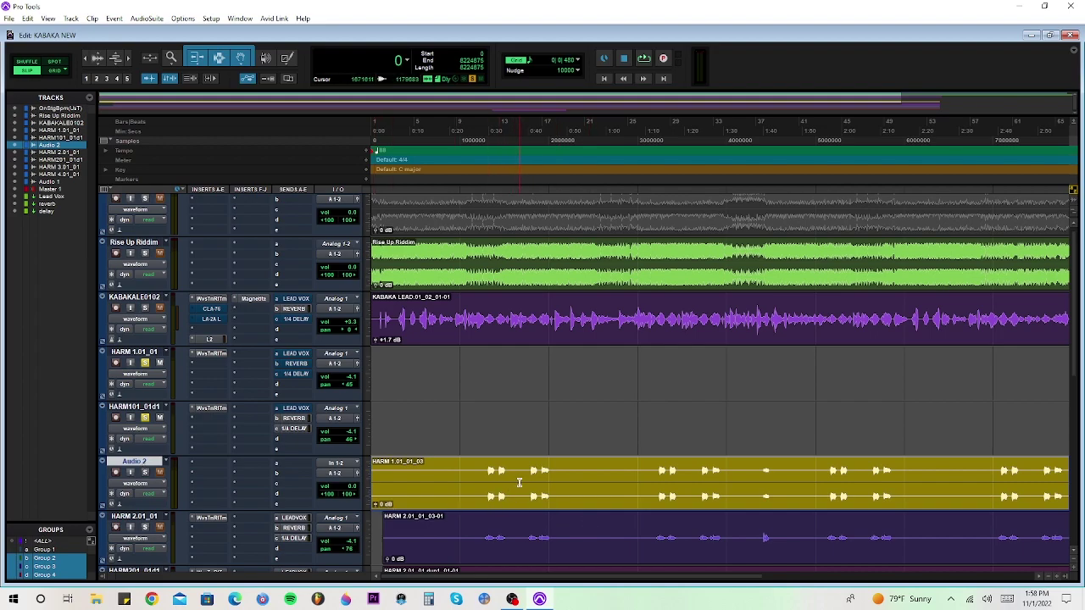
drag(519, 482, 495, 382)
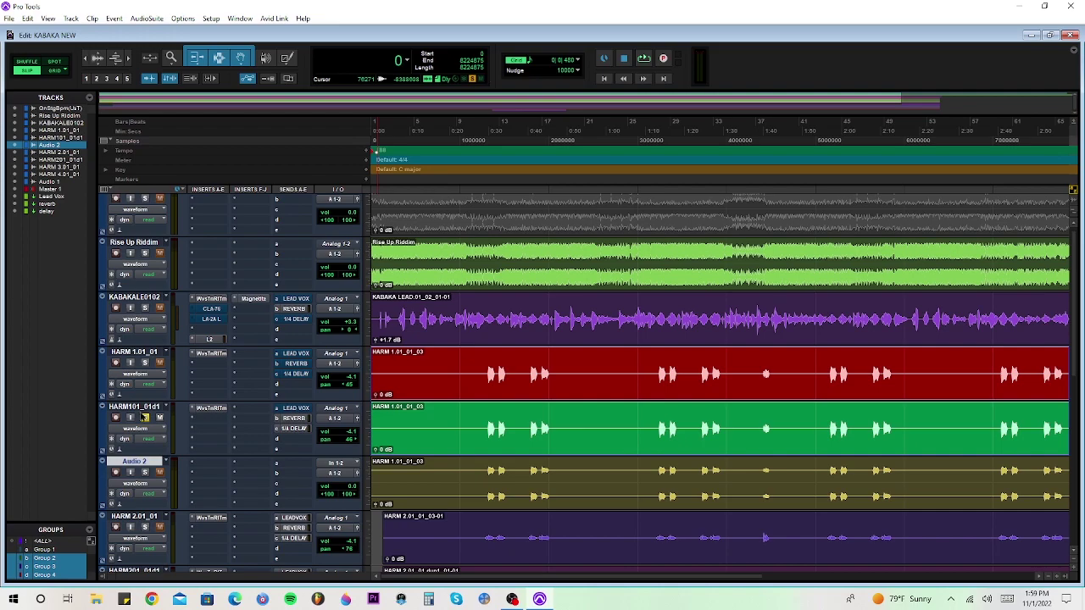
Unsolo the two HARM 1.01 tracks and solo Audio 2.
click(144, 417)
click(144, 472)
click(144, 472)
click(145, 473)
Insert the stereo multichannel S1 Imager plug-in in the first insert slot of Audio 2.
click(197, 467)
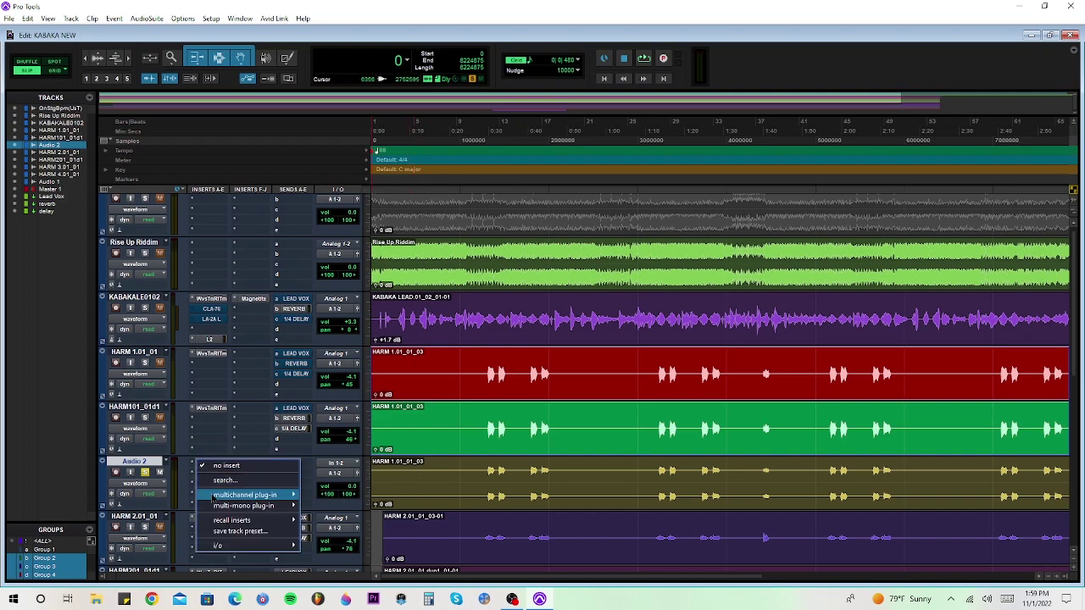
mouse_move(216, 496)
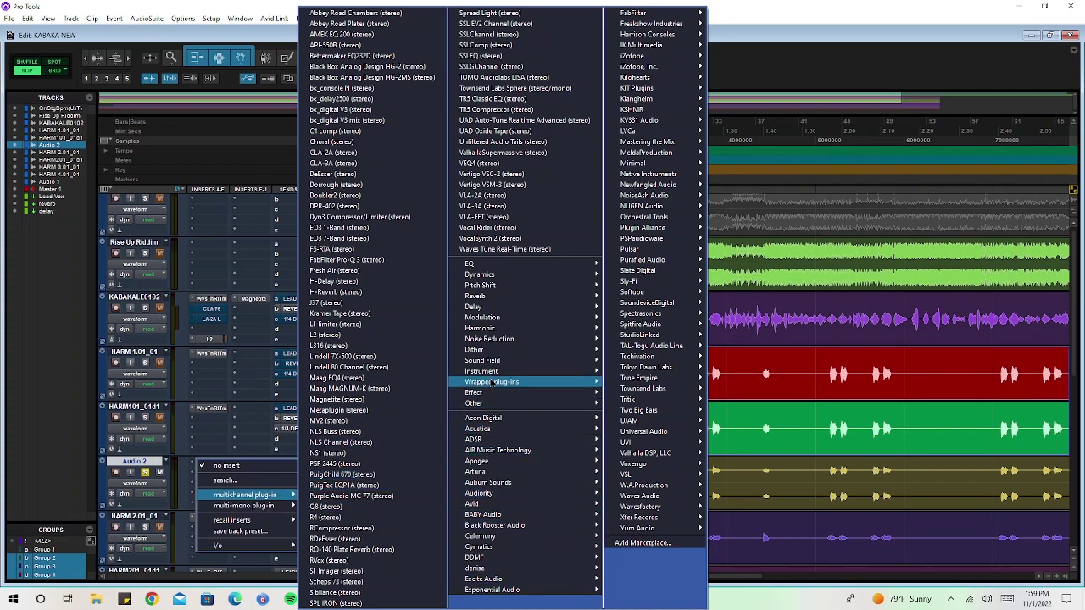
mouse_move(497, 362)
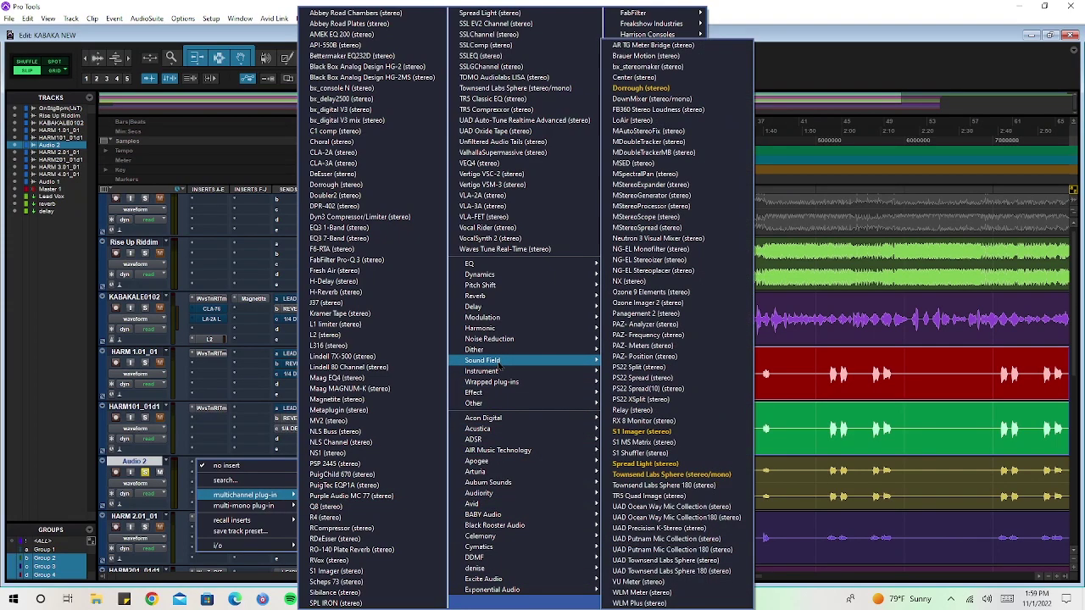
click(621, 433)
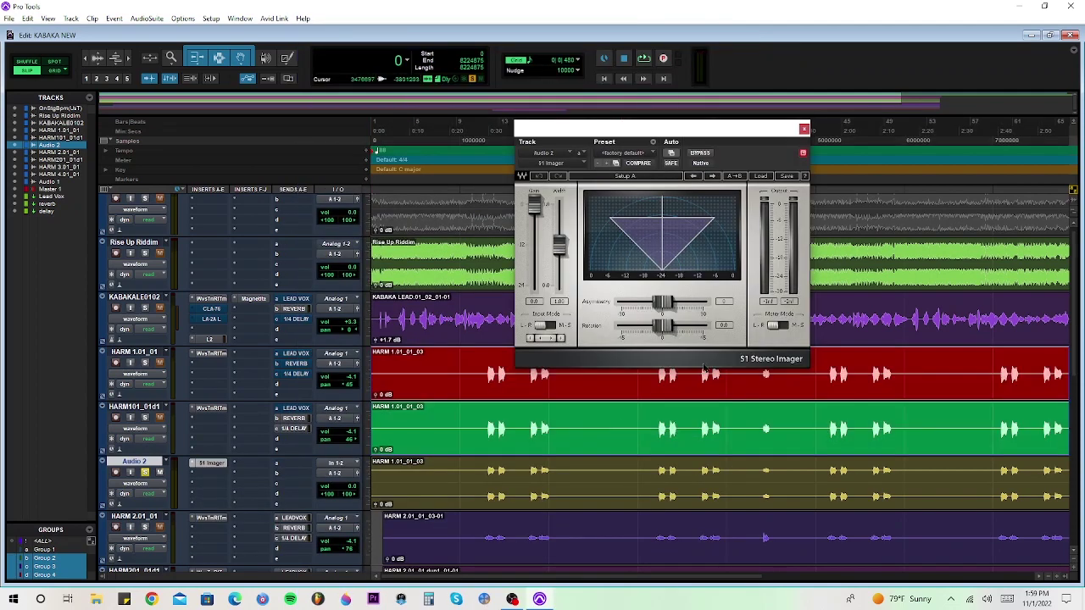
Play the soloed Audio 2 harmonies from just before their first phrase with the S1 Imager at its default settings.
click(478, 135)
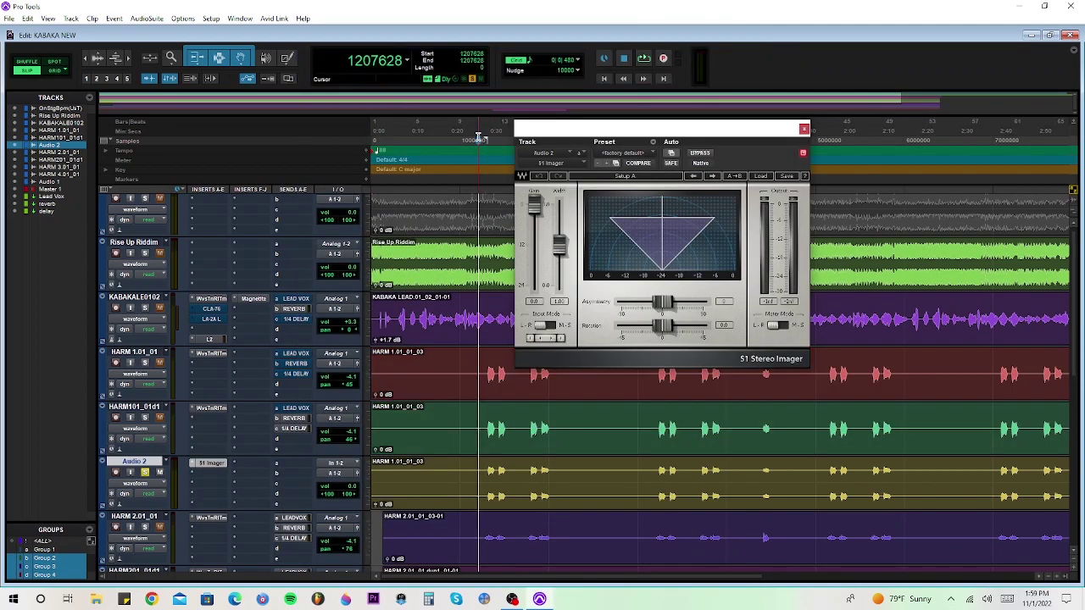
mouse_move(672, 133)
mouse_down()
mouse_move(747, 153)
mouse_move(681, 153)
mouse_up()
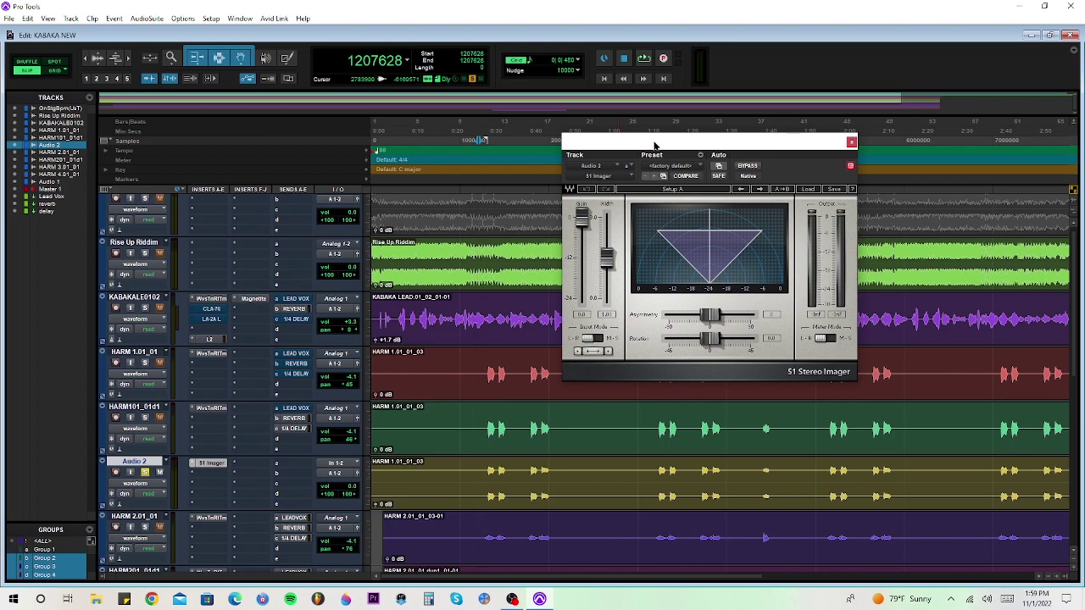
drag(665, 141, 645, 121)
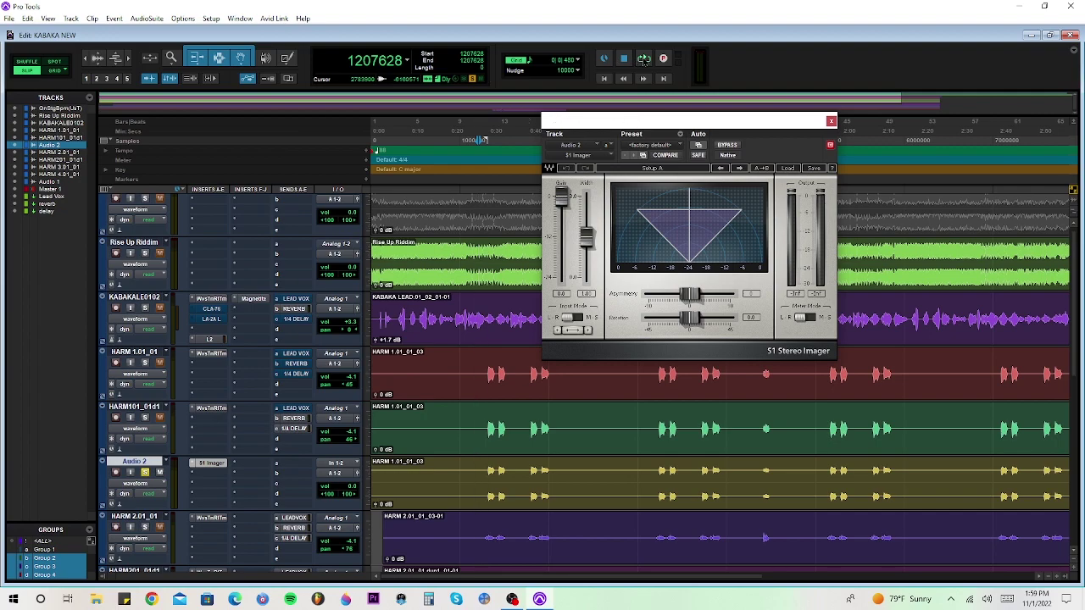
click(643, 59)
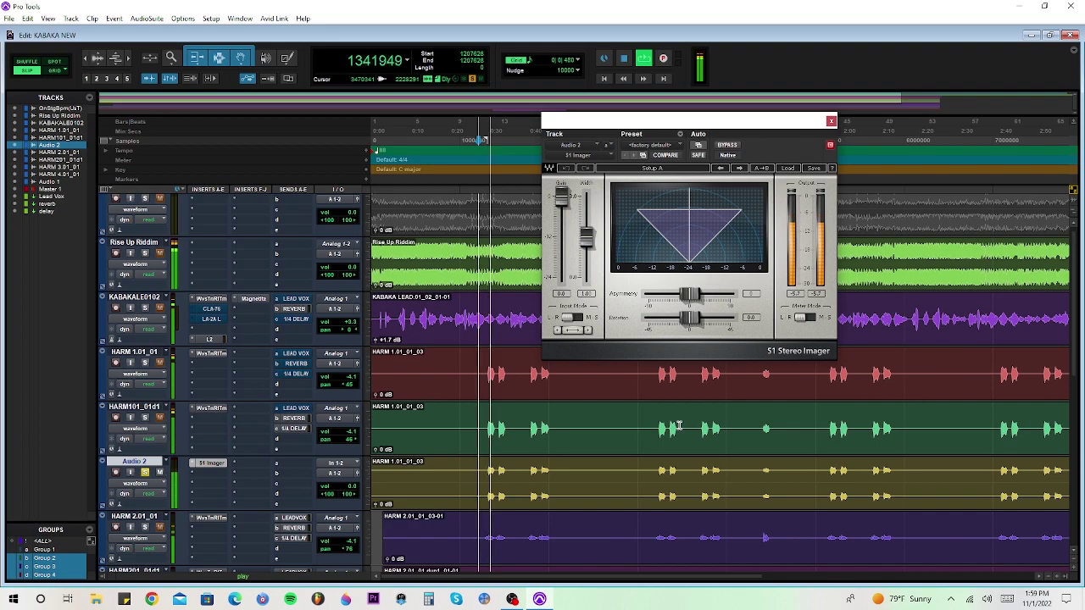
key(space)
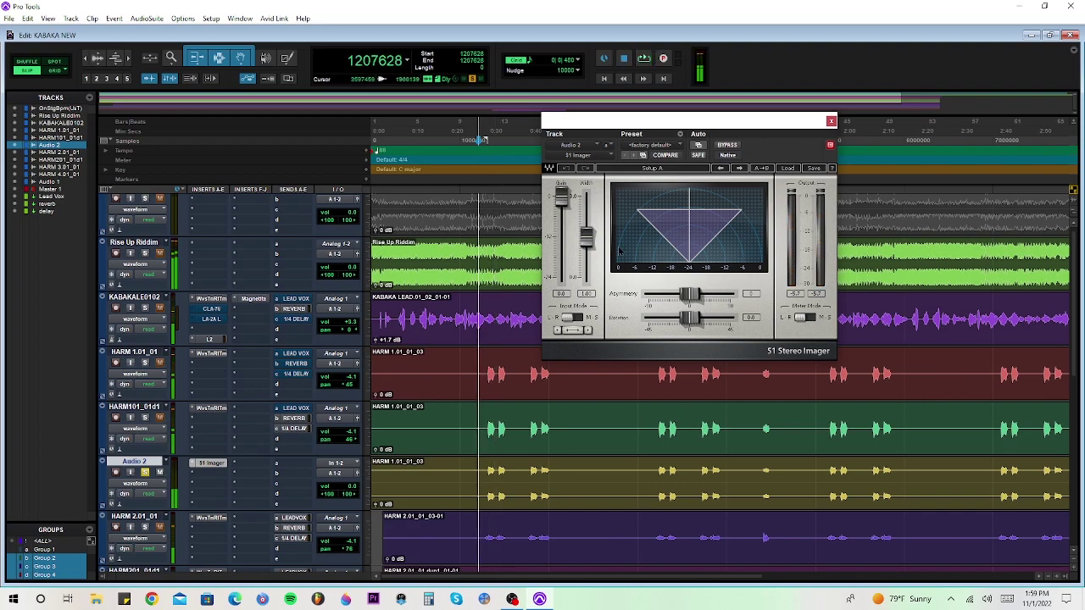
Widen the S1 Imager to about 1.90 and compare the harmonies with the effect active and bypassed.
drag(587, 240, 586, 216)
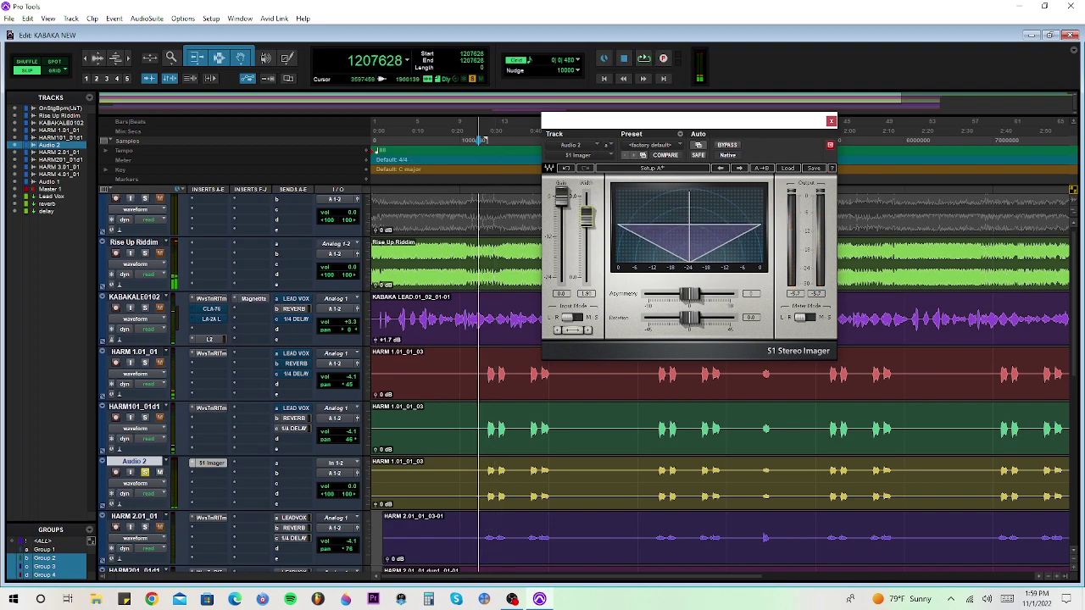
key(space)
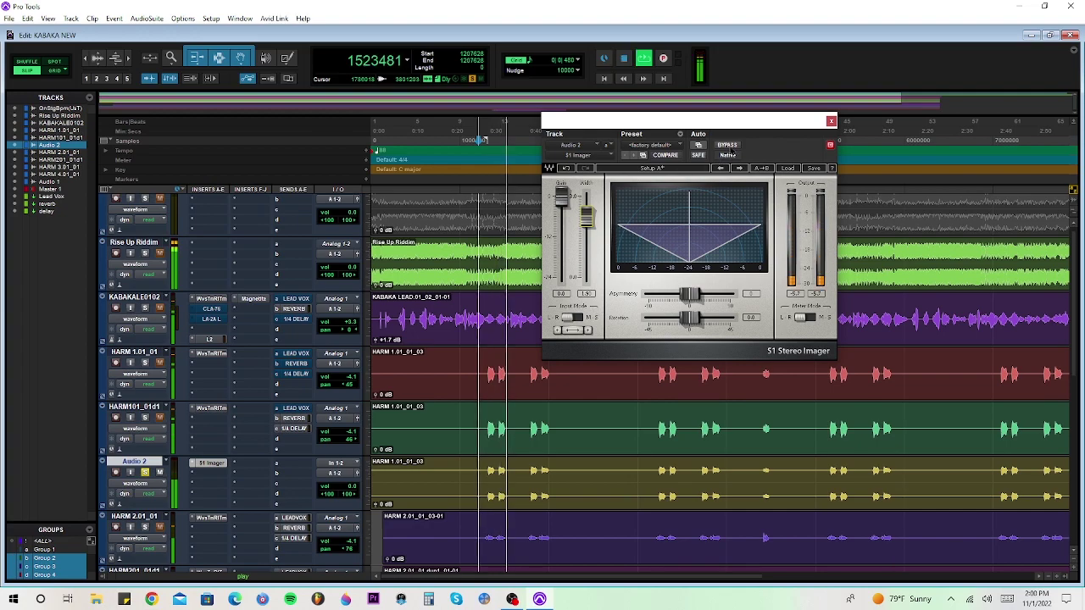
key(space)
click(727, 145)
key(space)
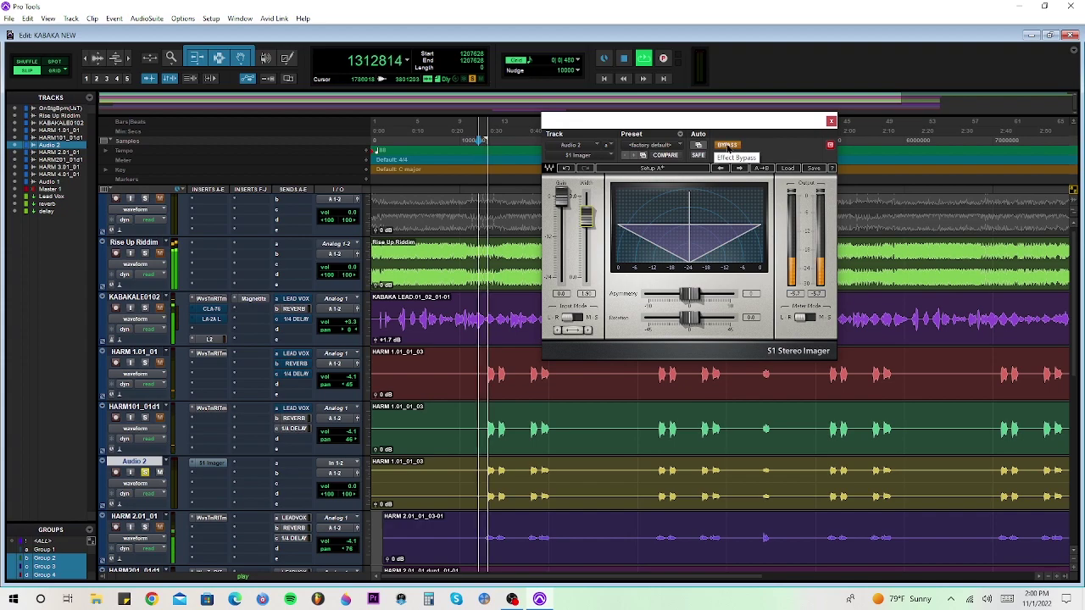
click(728, 146)
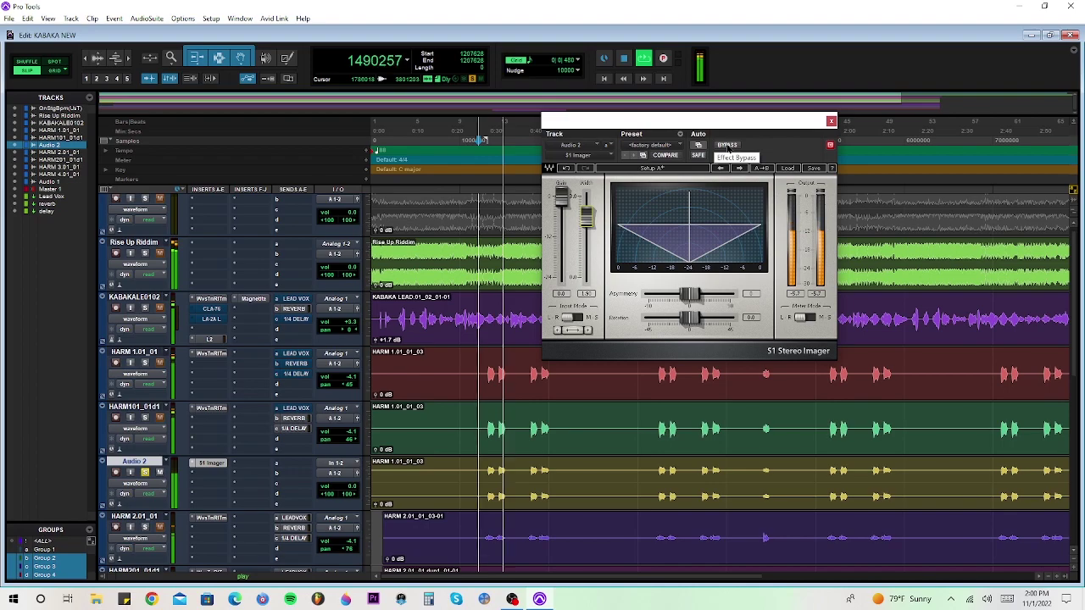
key(space)
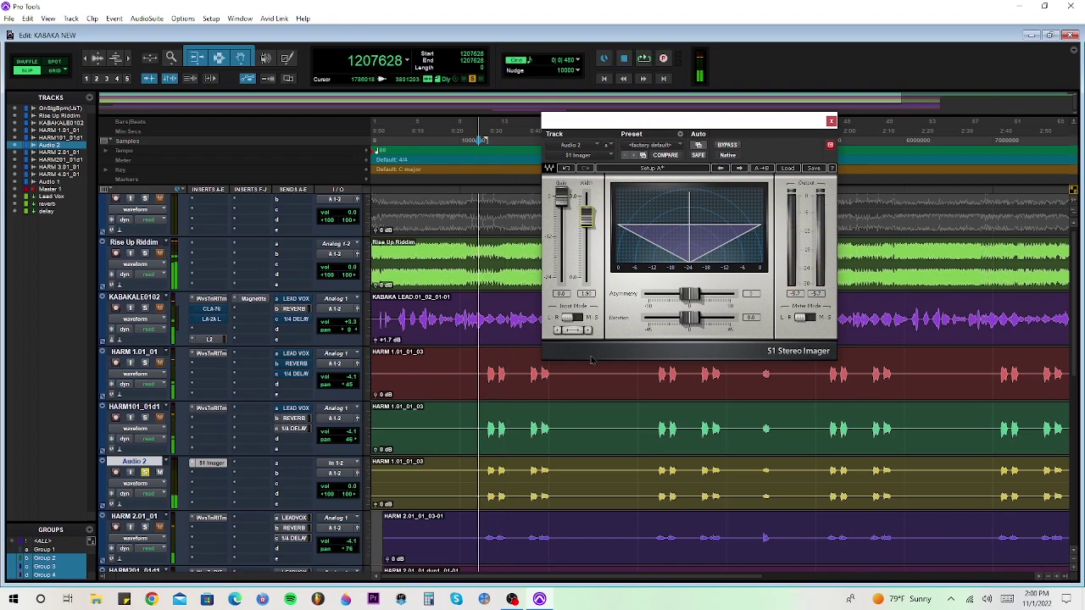
Reduce the S1 Imager width to slightly above 1, rotate it to 44.0, and play the first harmony phrase.
drag(592, 229, 591, 247)
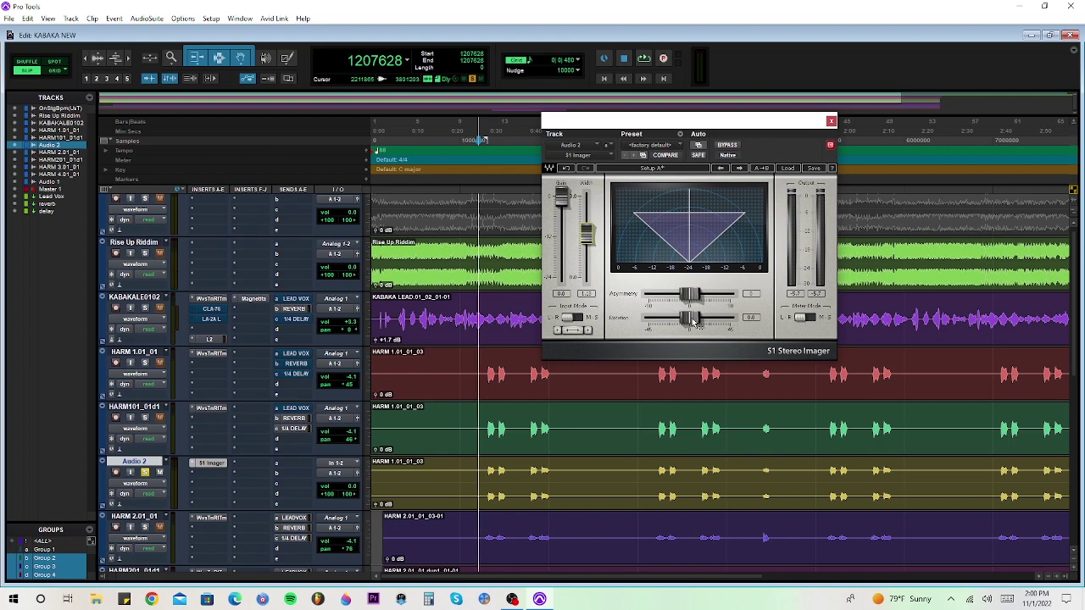
drag(693, 322, 730, 320)
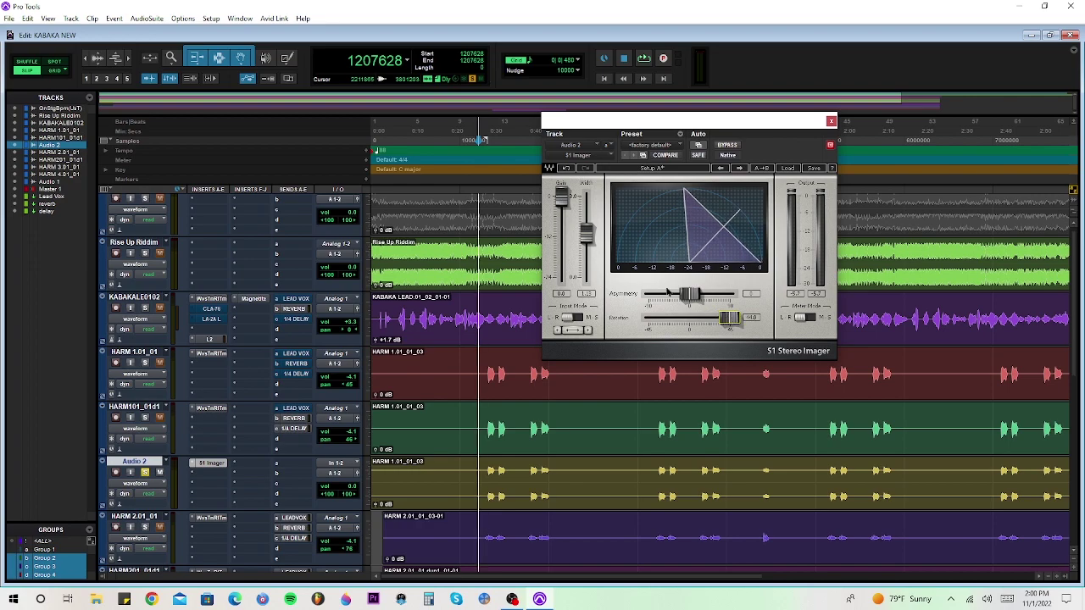
click(487, 129)
key(space)
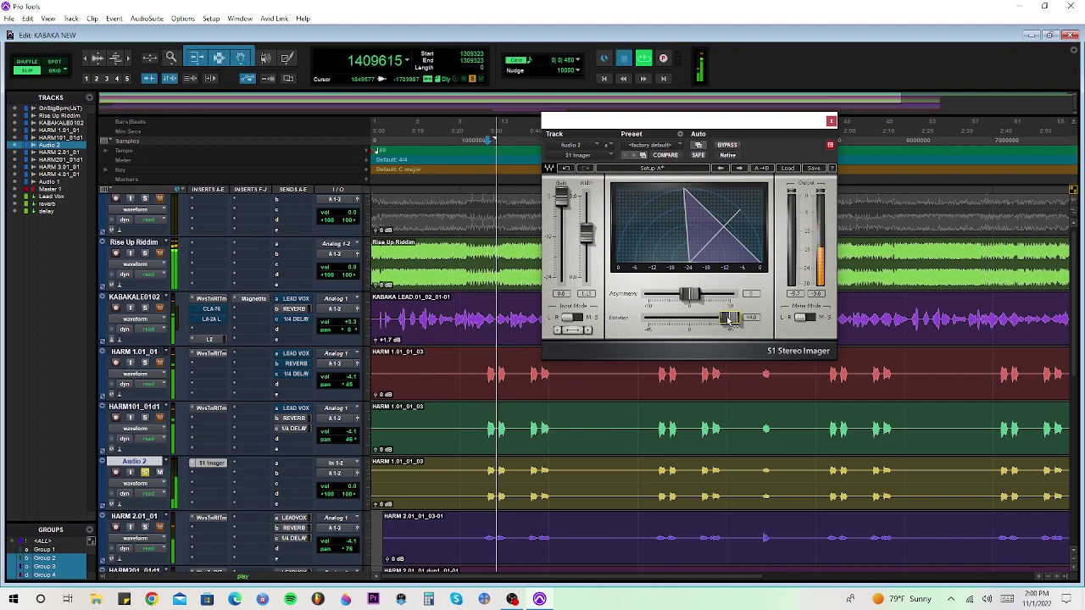
key(space)
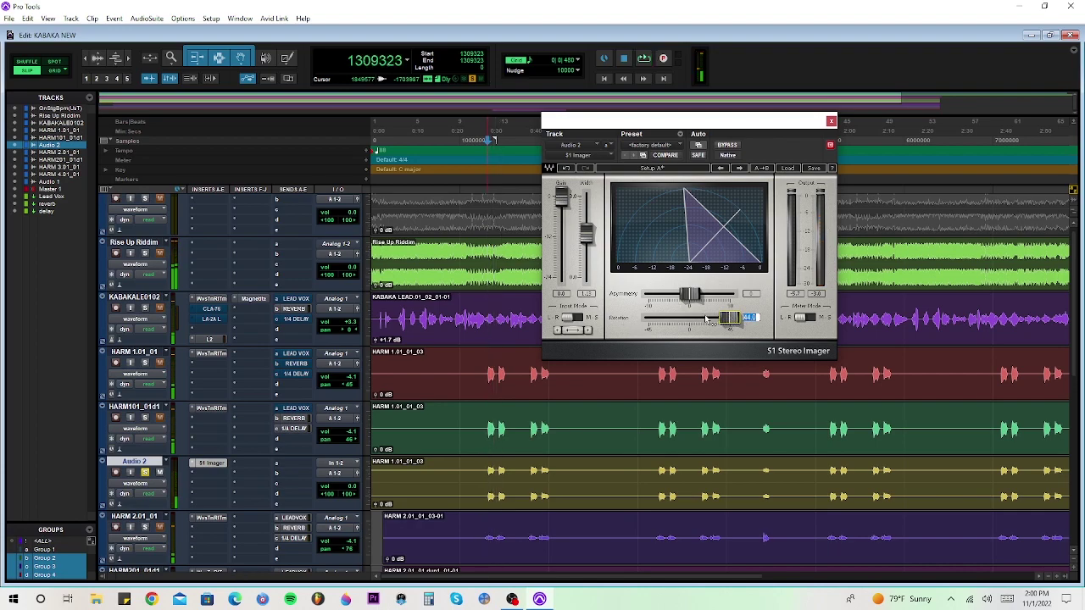
Rotate the S1 Imager almost fully in the negative direction and play the first harmony phrase.
drag(738, 328, 660, 329)
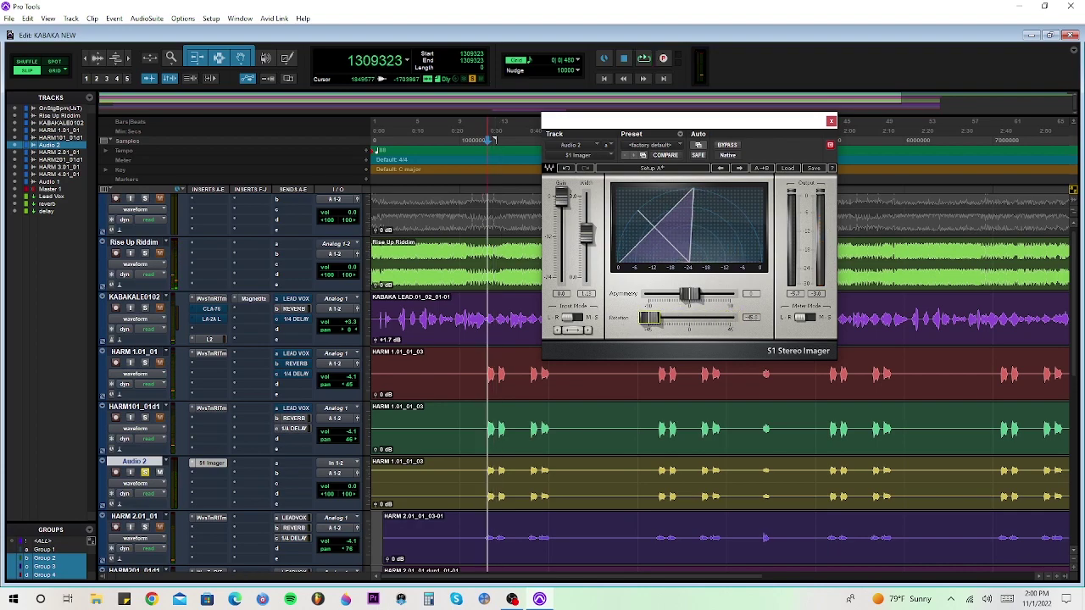
key(space)
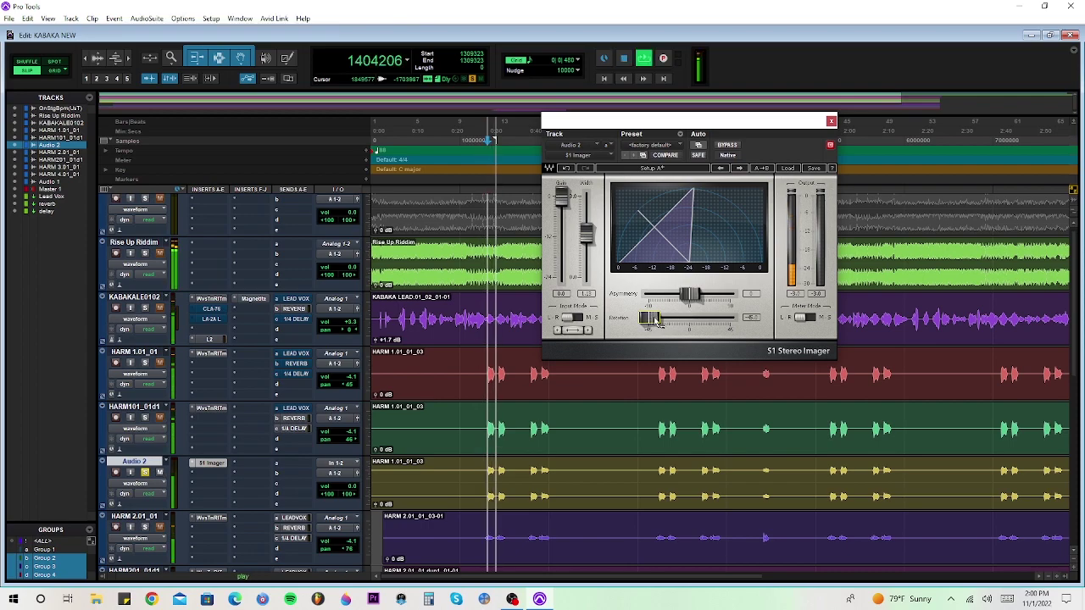
key(space)
Reset the S1 Imager rotation to 0.0 and try asymmetry in both directions during playback, ending at about -55.
drag(649, 321, 674, 295)
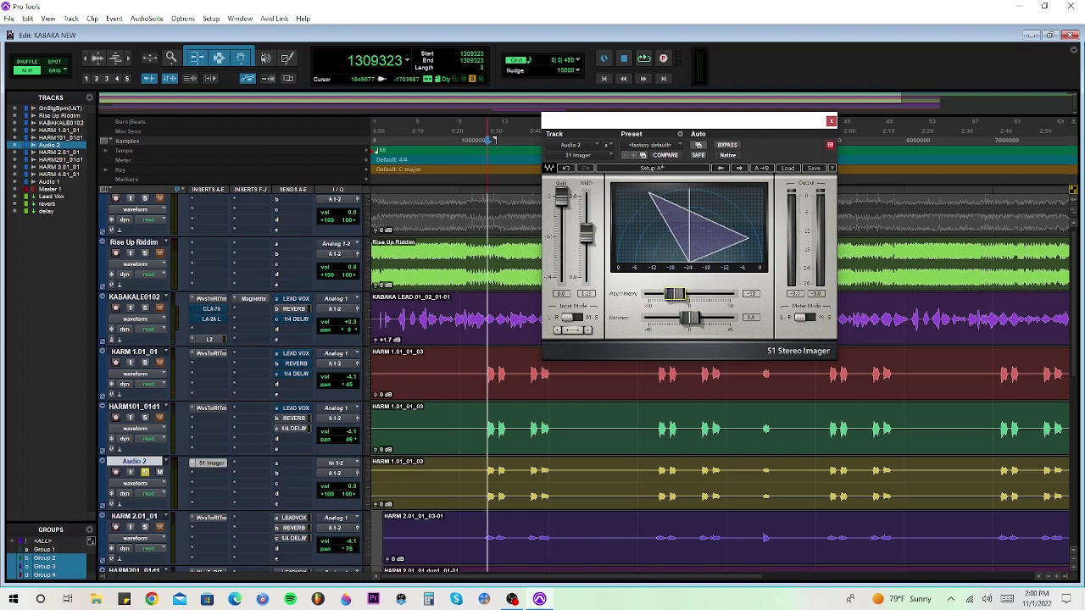
key(space)
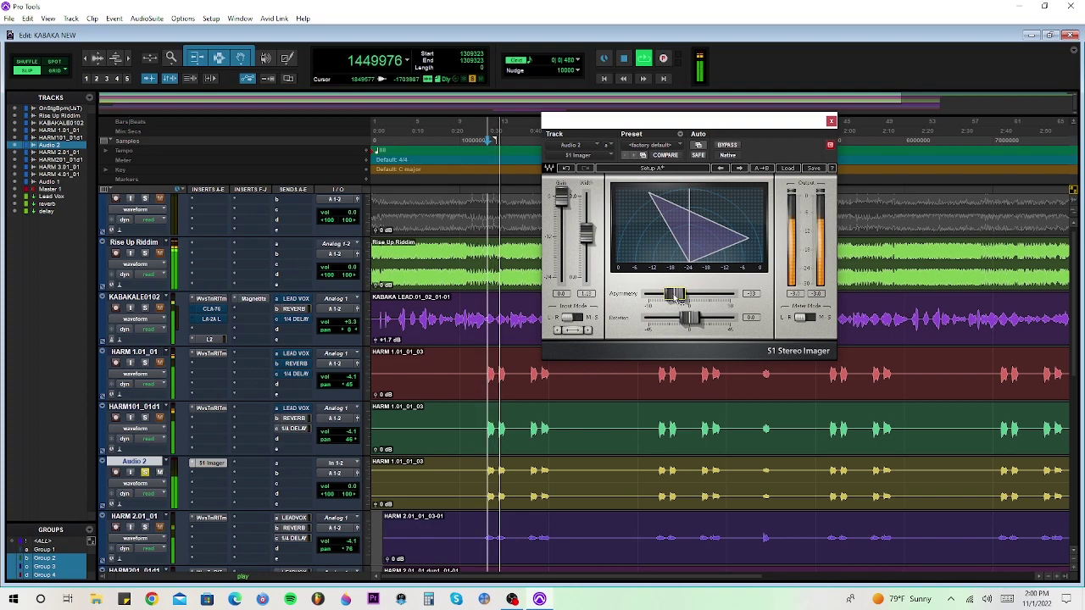
drag(678, 294, 700, 294)
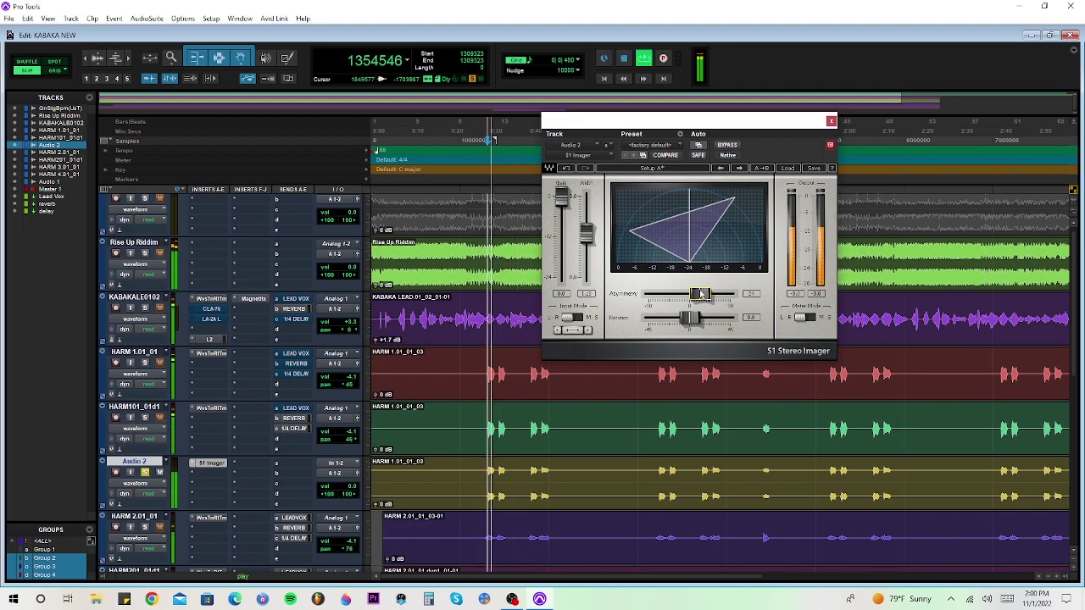
drag(700, 293, 664, 294)
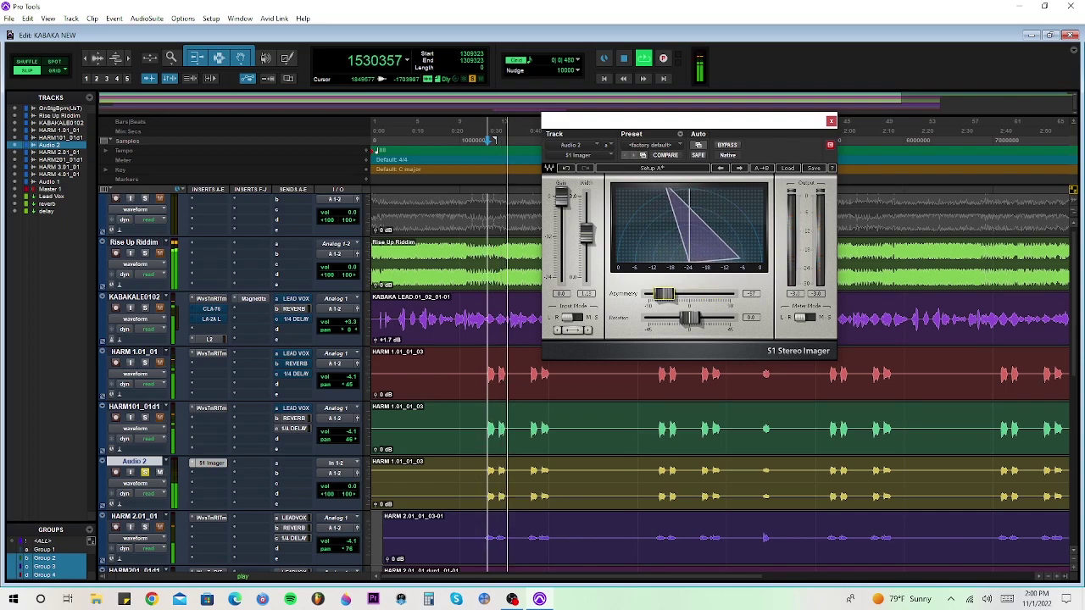
key(space)
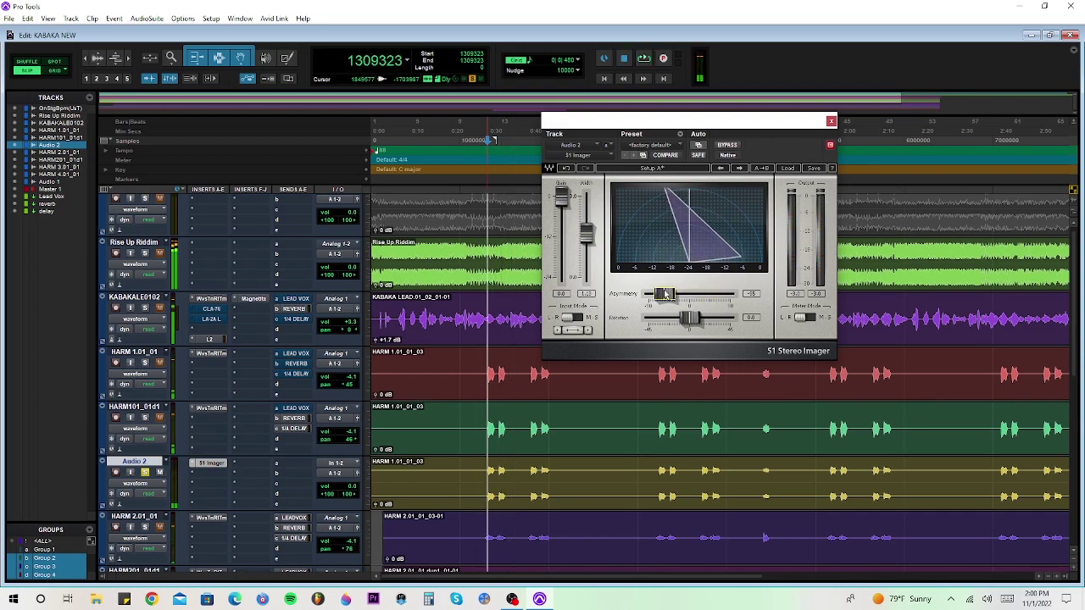
Recentre the S1 Imager asymmetry on Audio 2 and duplicate that track once with its playlists, automation, inserts and sends.
drag(674, 294, 690, 294)
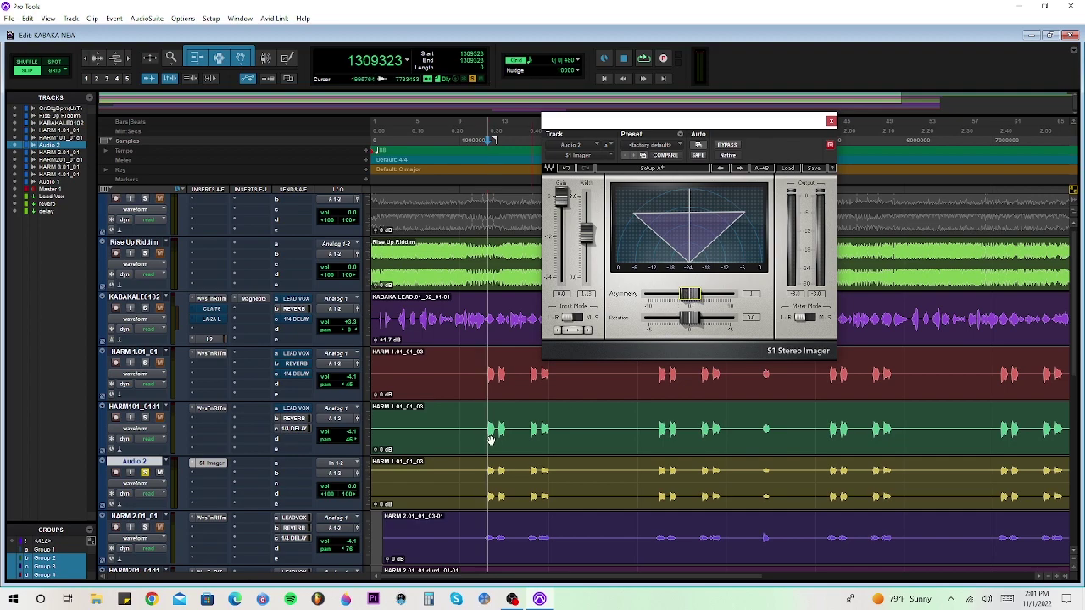
right_click(139, 460)
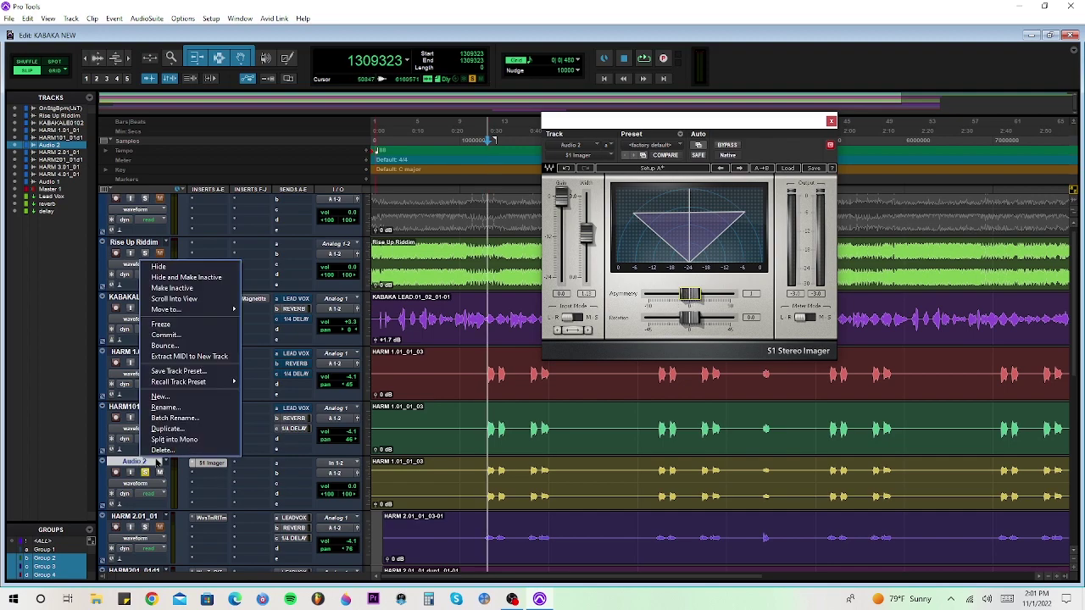
click(167, 429)
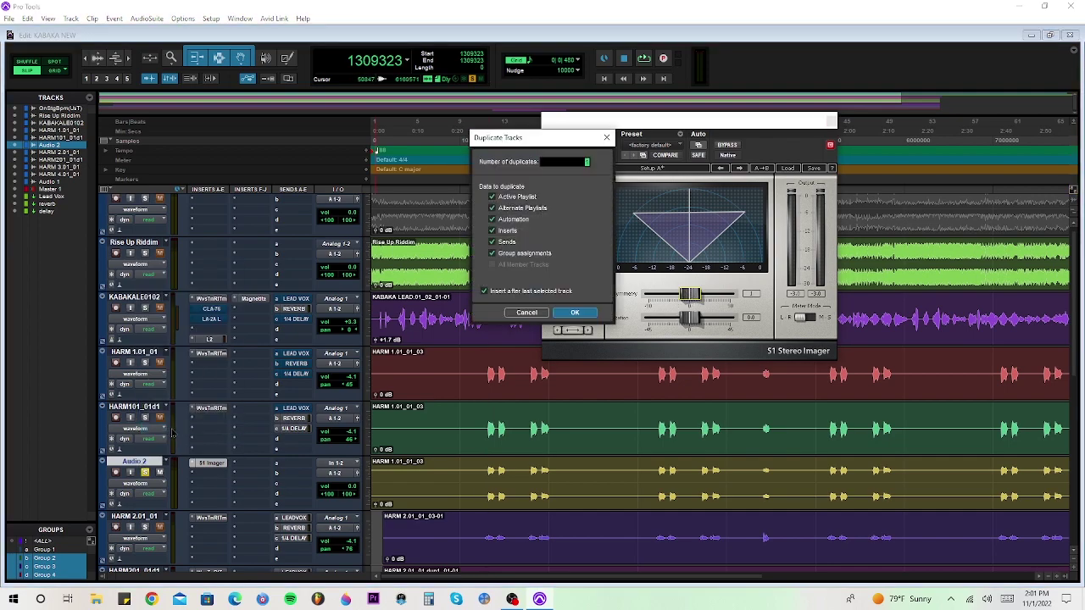
click(573, 314)
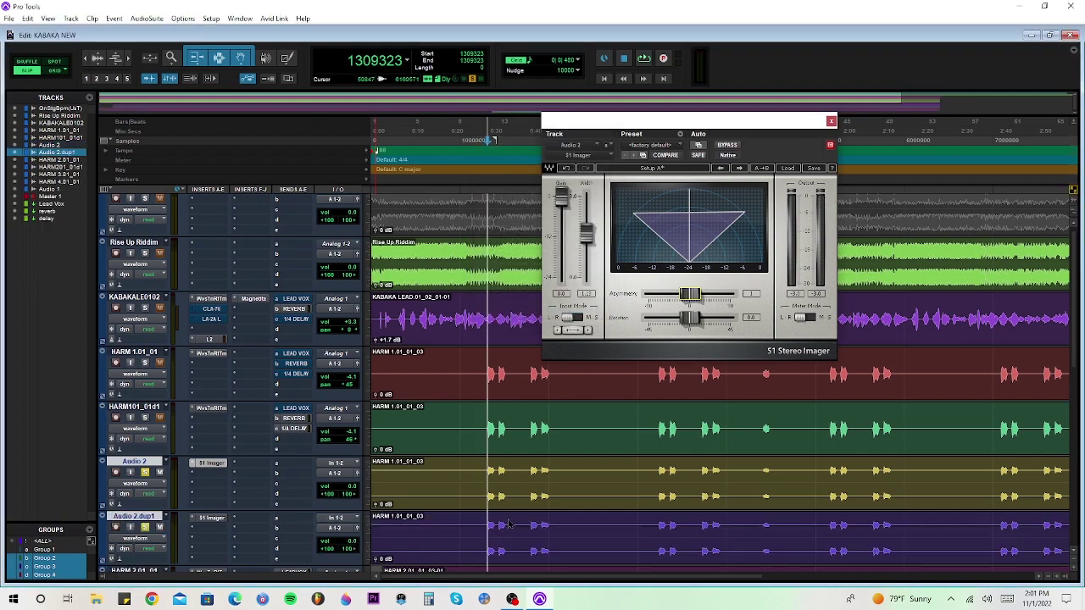
scroll(529, 479, down, 3)
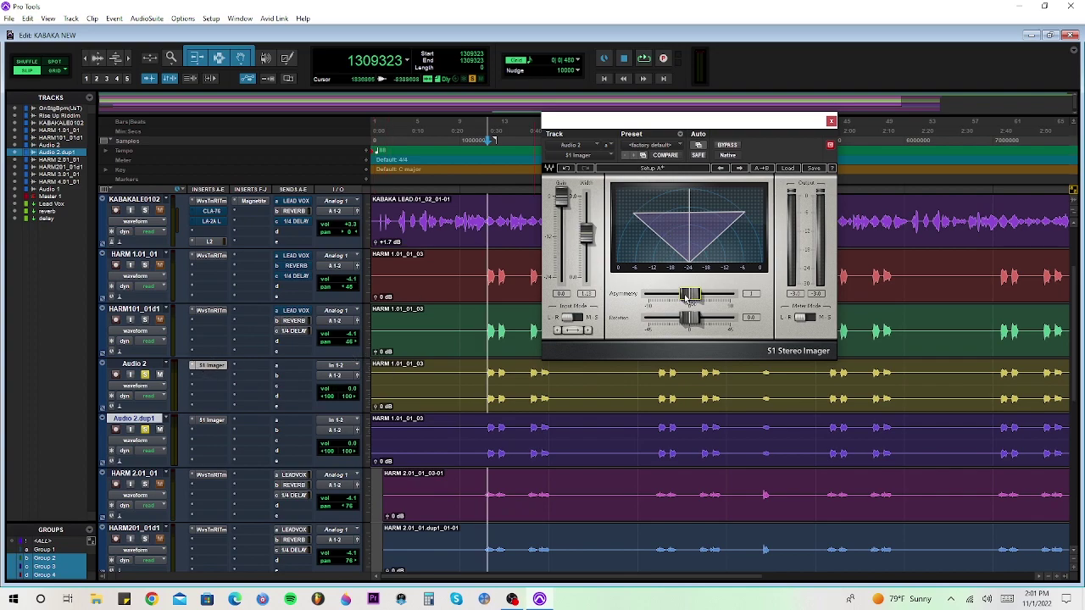
Set the S1 Imager asymmetry to about 60 on Audio 2 and about -54 on its duplicate.
drag(690, 295, 716, 295)
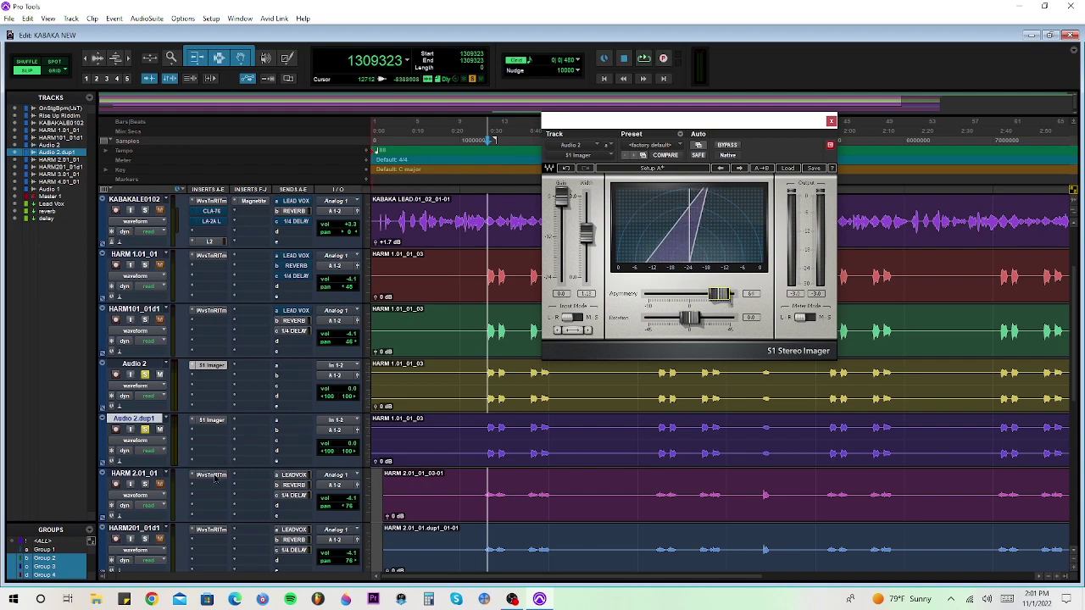
click(211, 421)
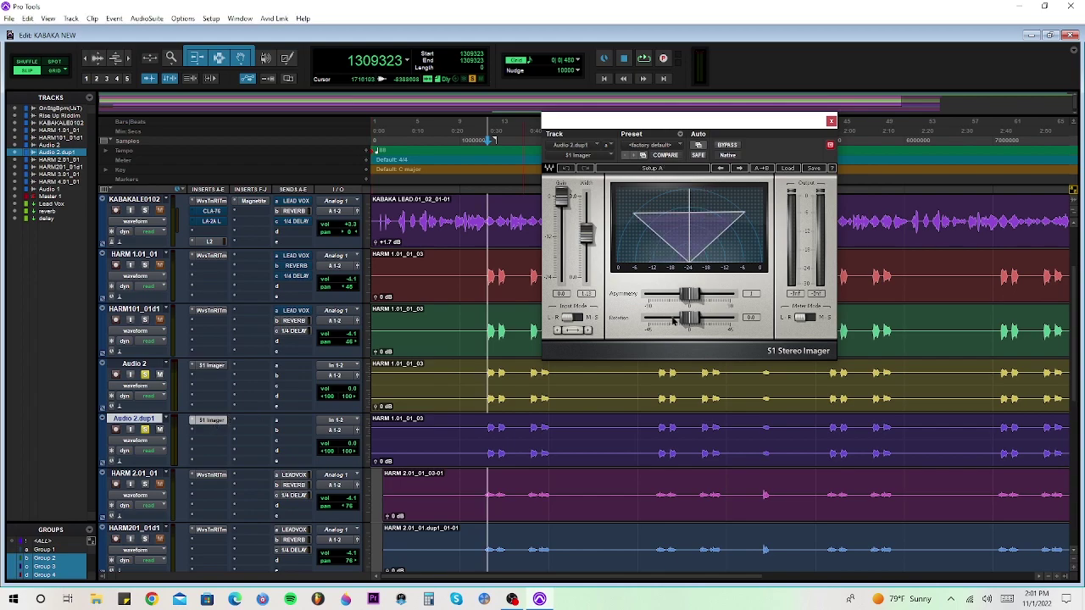
drag(689, 294, 666, 294)
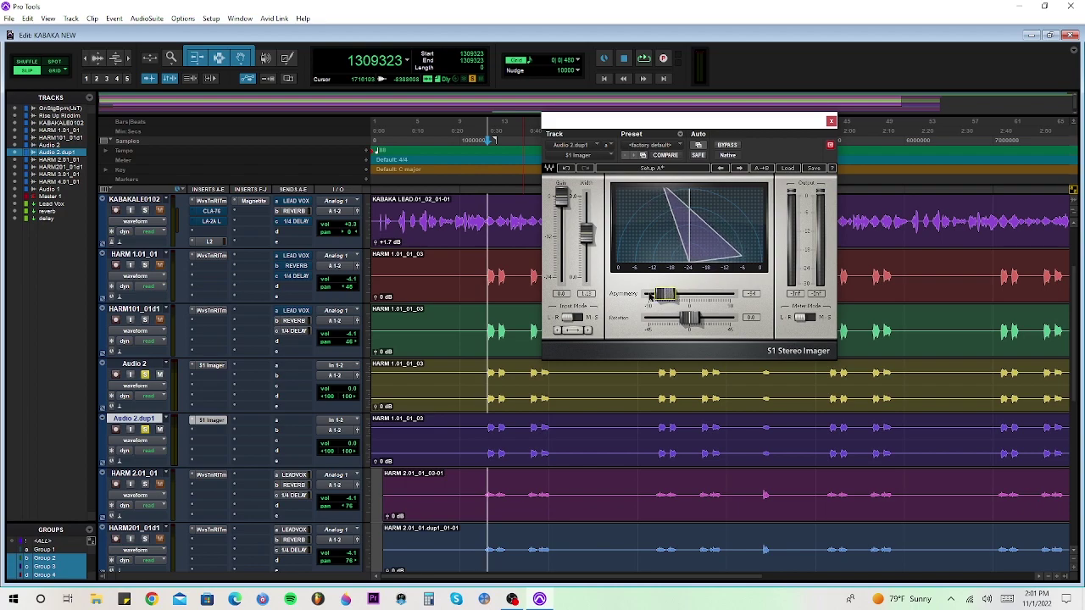
During playback, rotate the S1 Imager to about -20 on the duplicate track and 25.0 on Audio 2.
key(space)
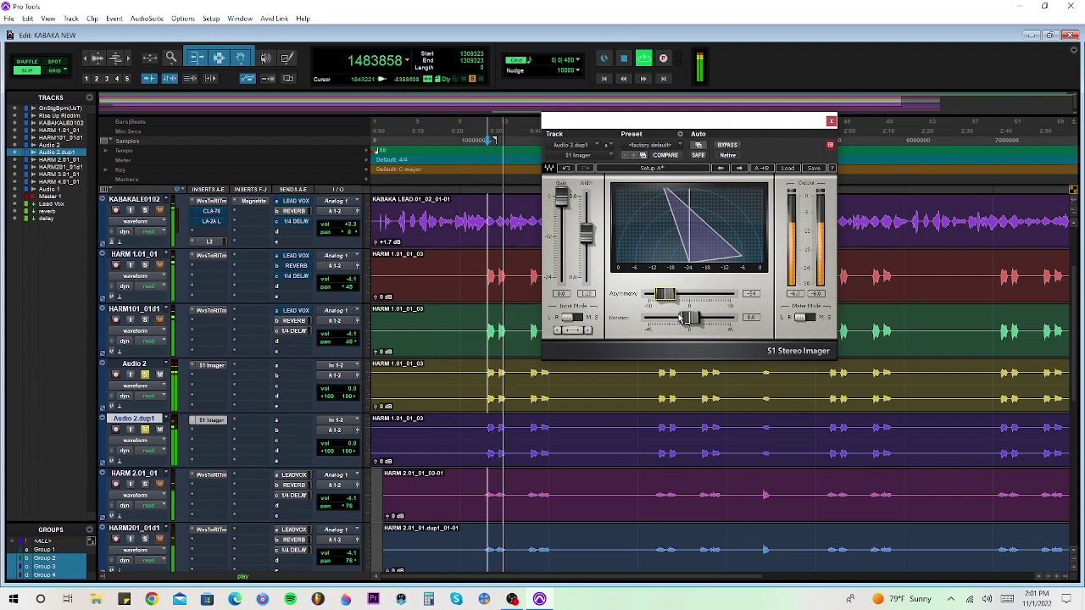
drag(678, 317, 672, 321)
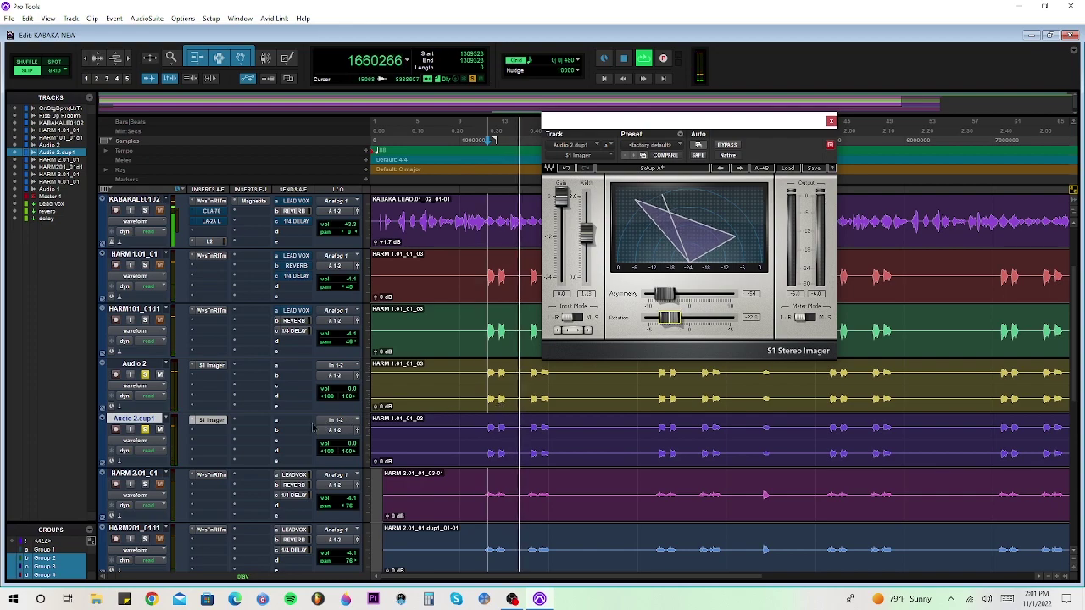
click(211, 365)
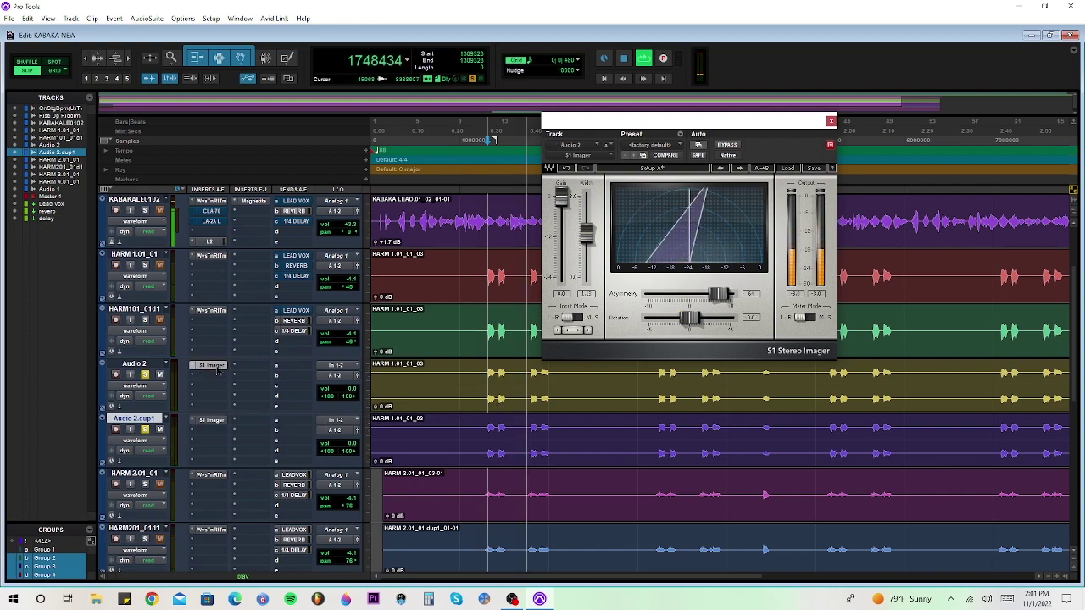
drag(695, 318, 712, 318)
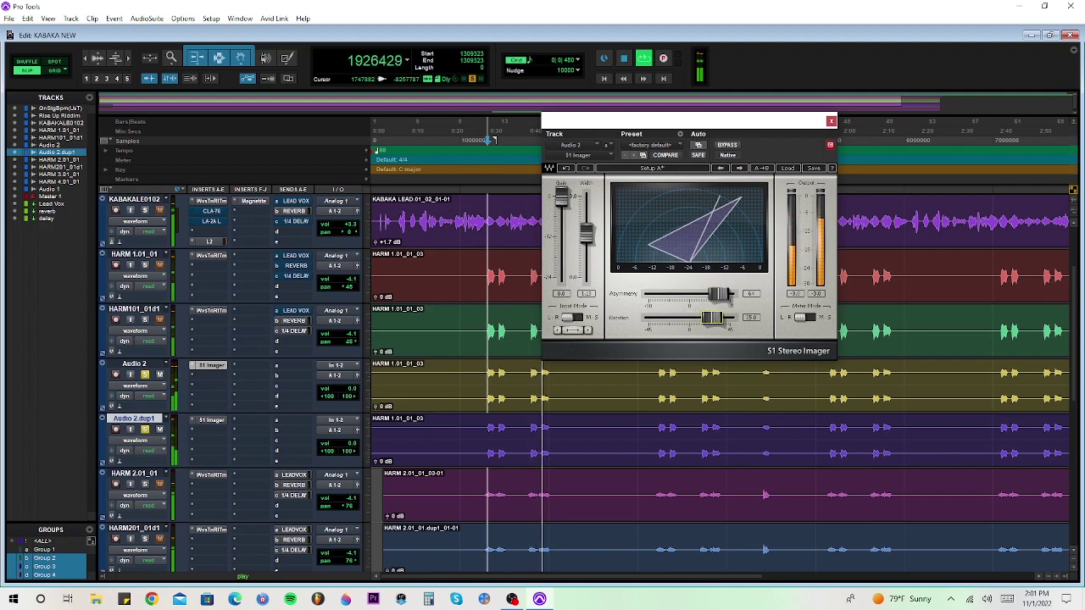
key(space)
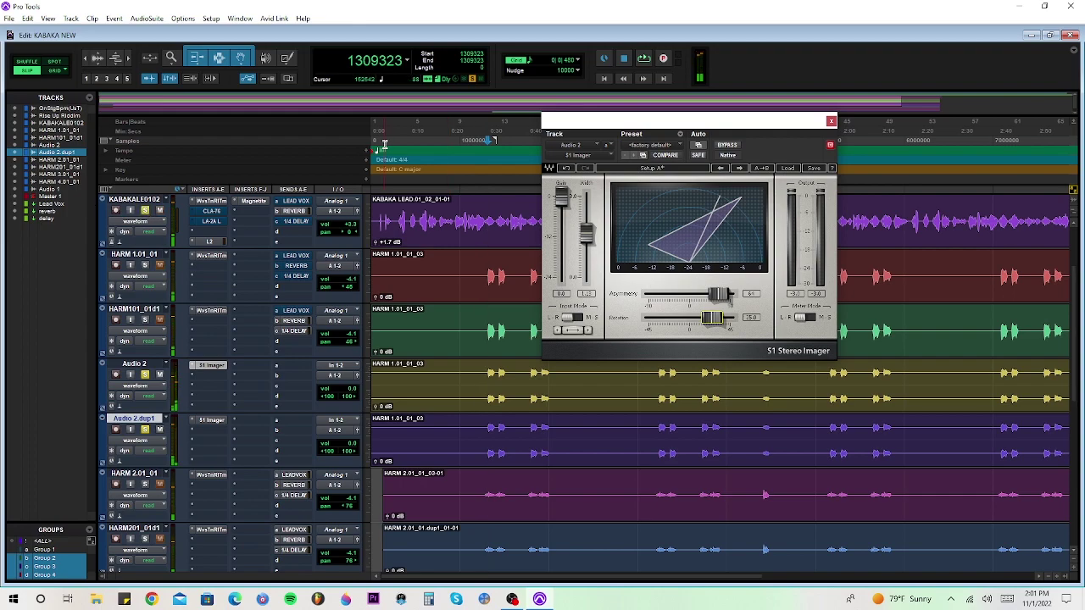
Play the two stereo harmony tracks with the lead vocal from sample 1207628, just before the first harmony phrase.
key(space)
click(473, 136)
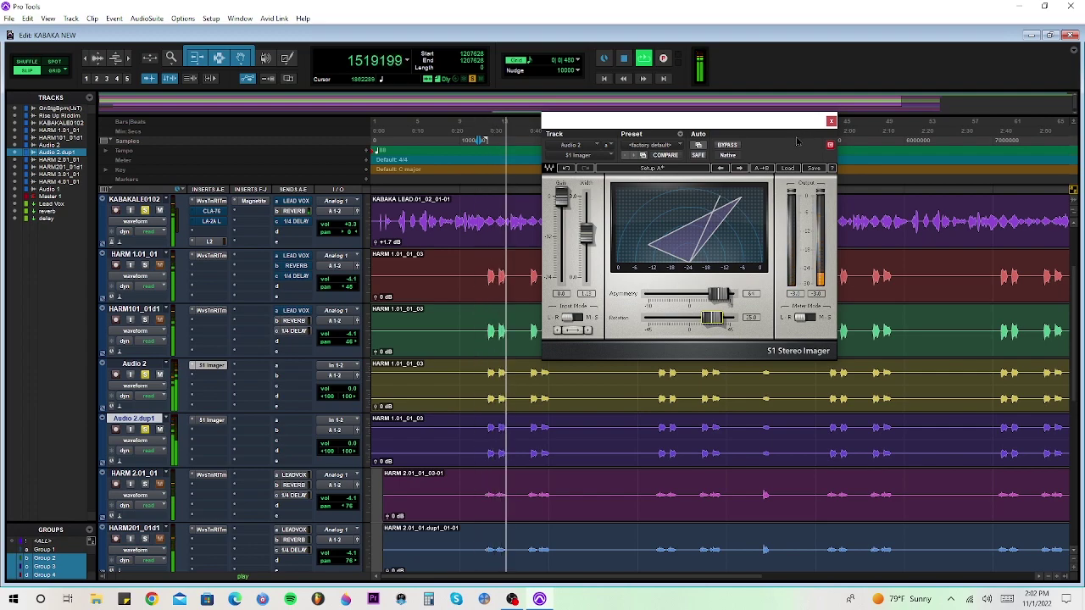
key(space)
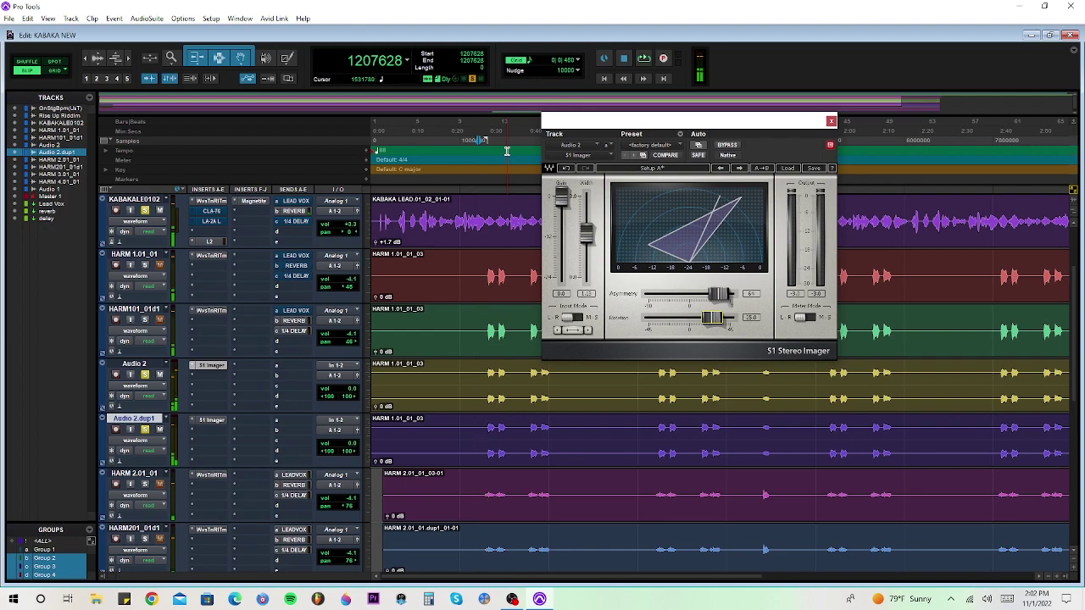